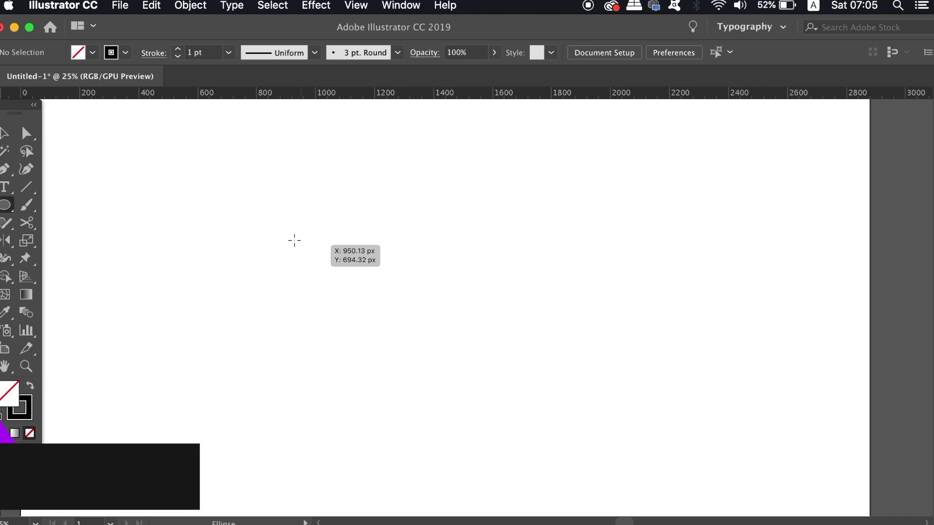
- Draw a circle about 575 px wide on the artboard and give it an 80 pt stroke
left_click_drag(294, 240, 460, 390)
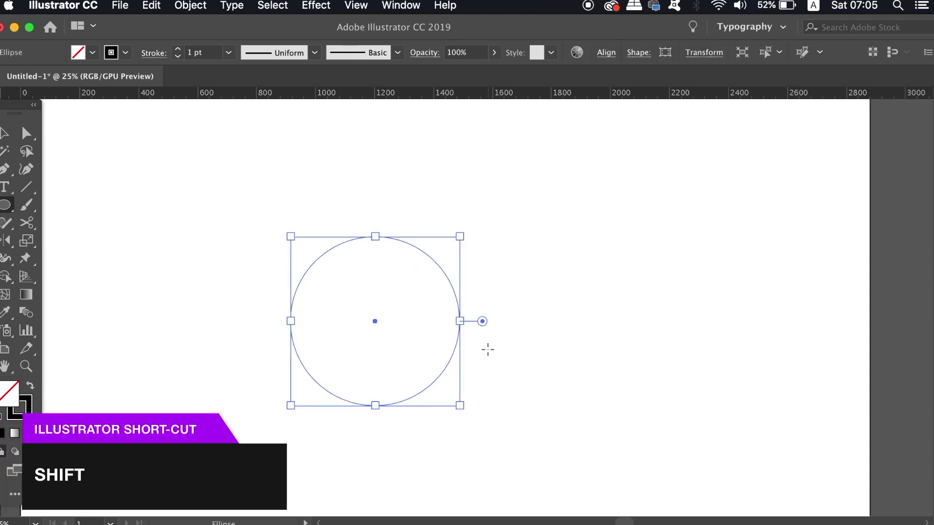
key("v")
left_click(228, 53)
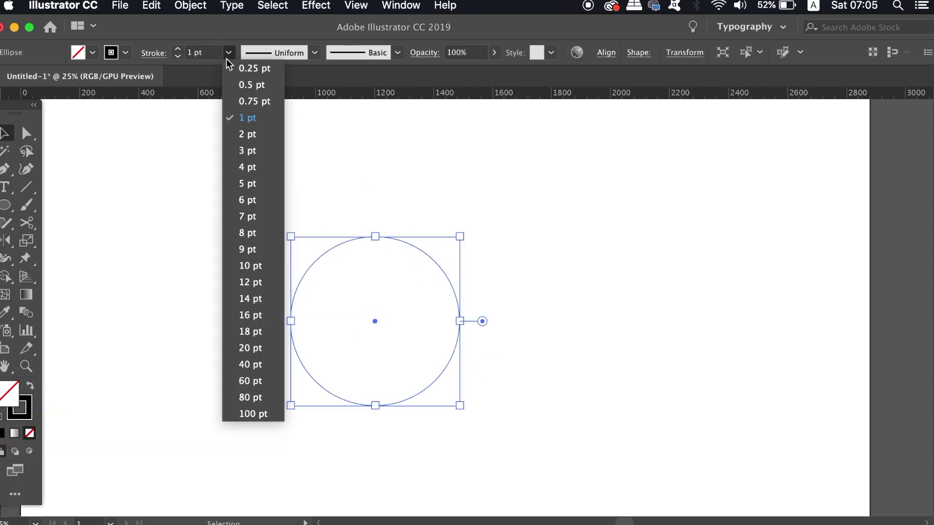
left_click(243, 393)
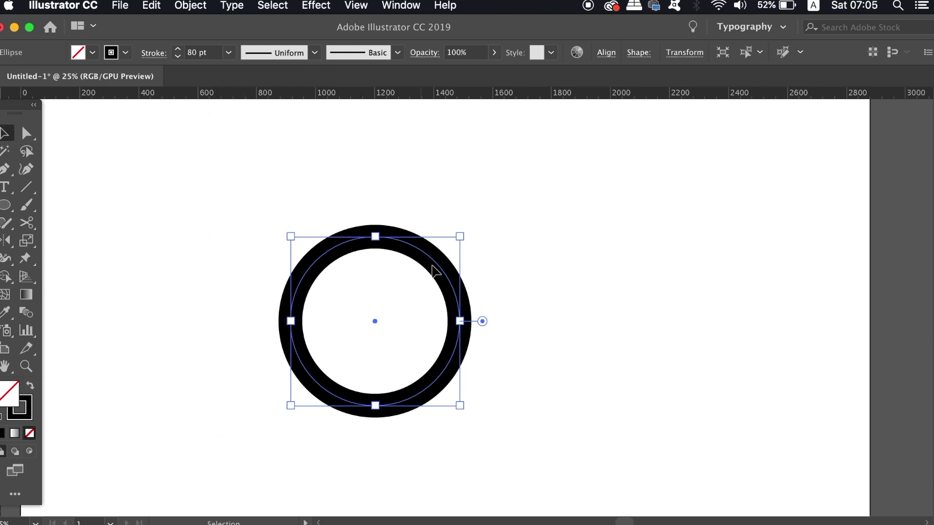
- Scale the circle down around its centre to about 270 px wide and set its stroke to 80 pt
left_click_drag(459, 237, 421, 282)
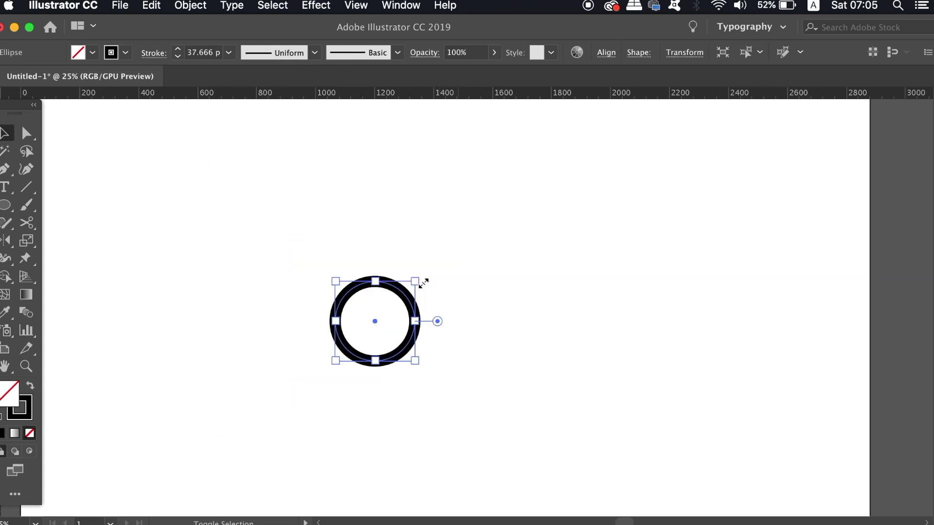
left_click(229, 53)
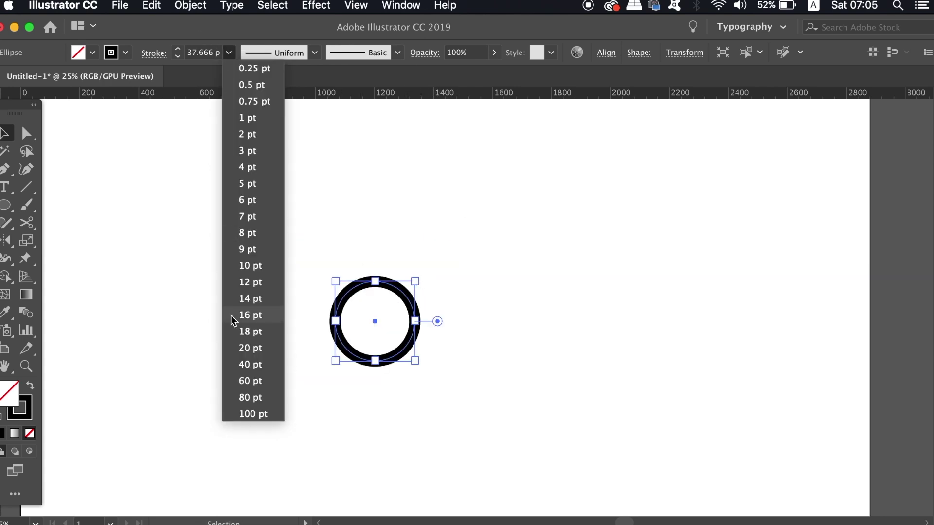
left_click(237, 396)
left_click(333, 378)
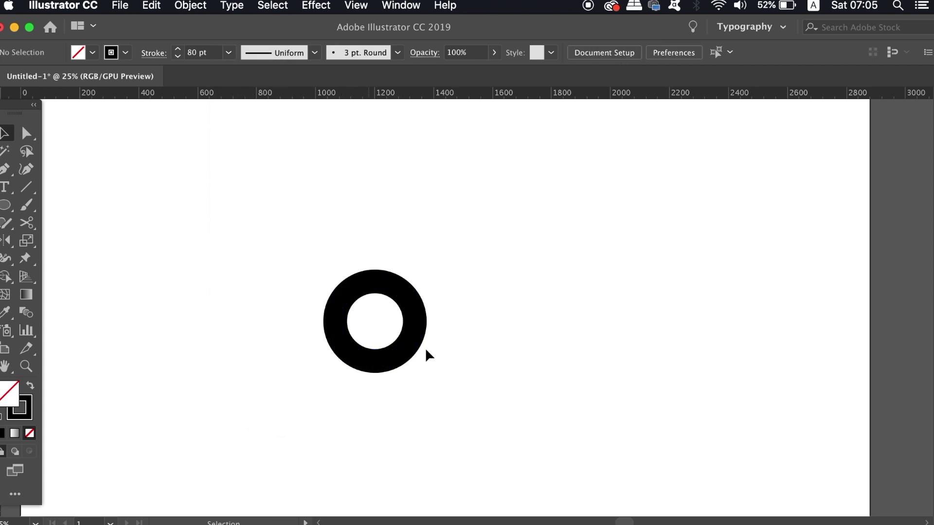
- Draw a vertical stem about 325 px long with the Pen tool, going straight up from the circle's right anchor point
key("super+equal")
key("super+equal")
left_click_drag(449, 357, 536, 355)
key("p")
key("super+u")
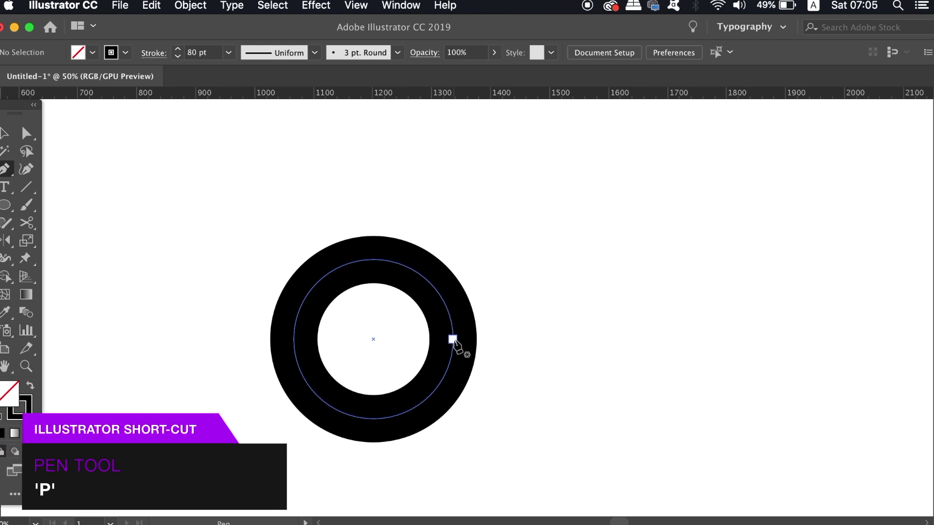
left_click_drag(453, 339, 454, 148)
left_click(453, 147)
key("v")
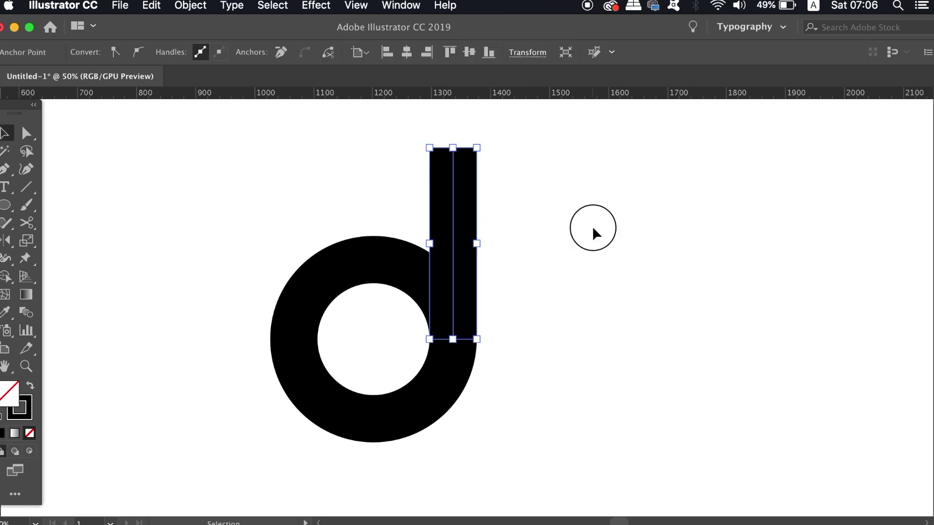
left_click(592, 225)
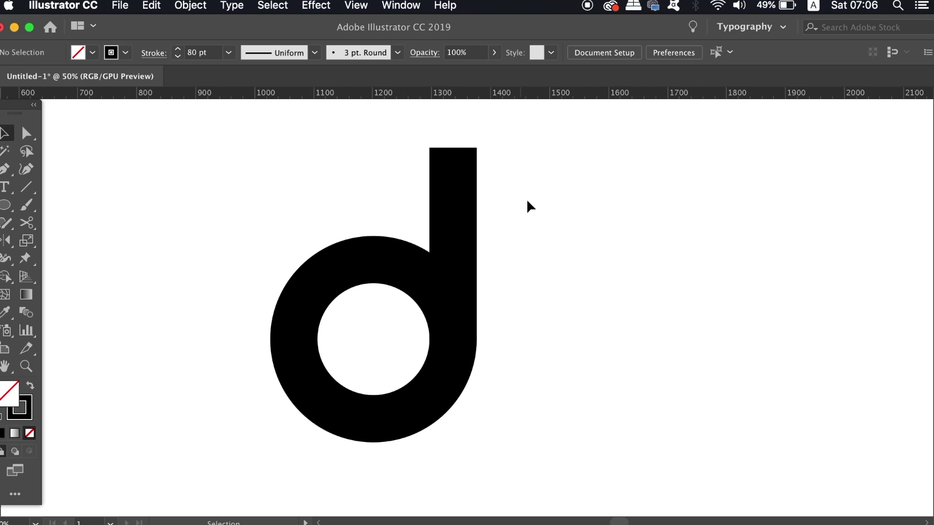
- Extend the stem by moving its upper anchor point straight up by about 23 px
scroll(526, 201, "up", 3)
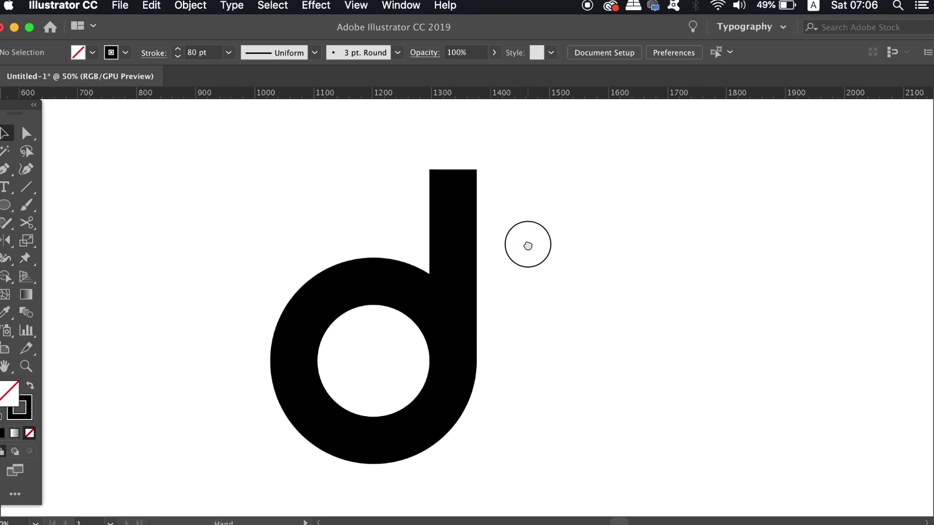
left_click(456, 235)
key("a")
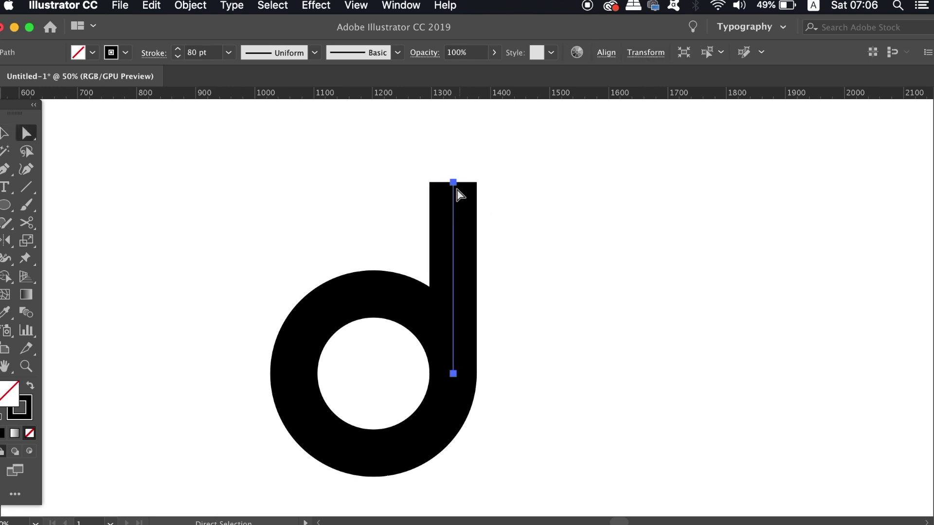
mouse_move(456, 185)
left_mouse_down()
mouse_move(438, 178)
mouse_move(452, 181)
mouse_move(453, 169)
left_mouse_up()
left_click(559, 200)
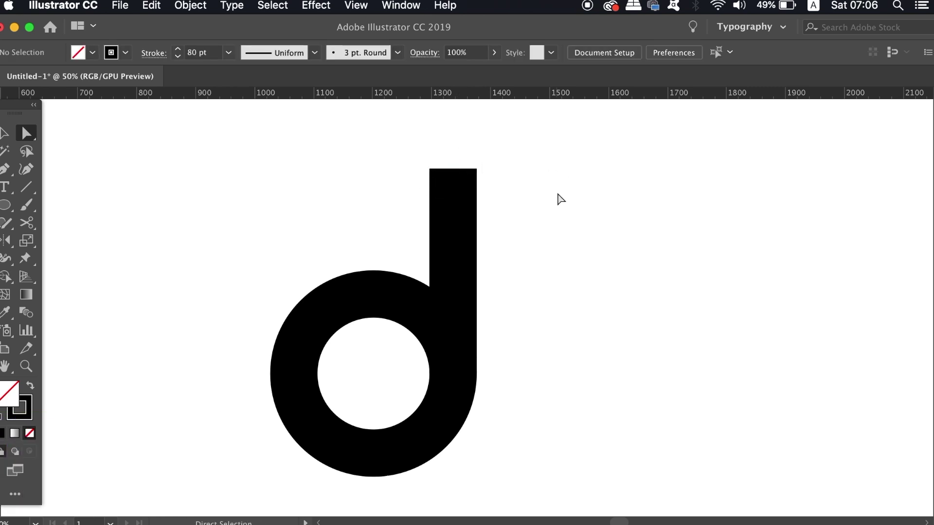
key("v")
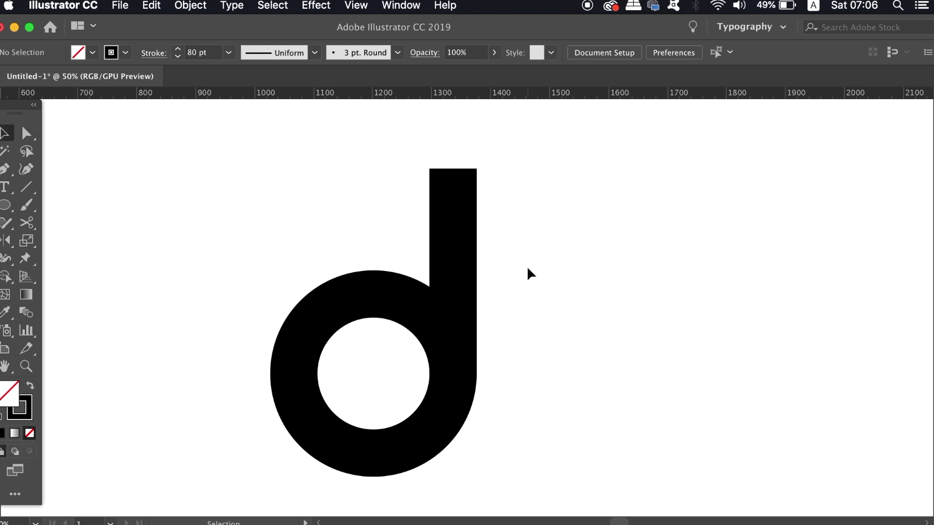
- Duplicate the circle and attach the copy's left edge to the stem's upper end
left_click(387, 300)
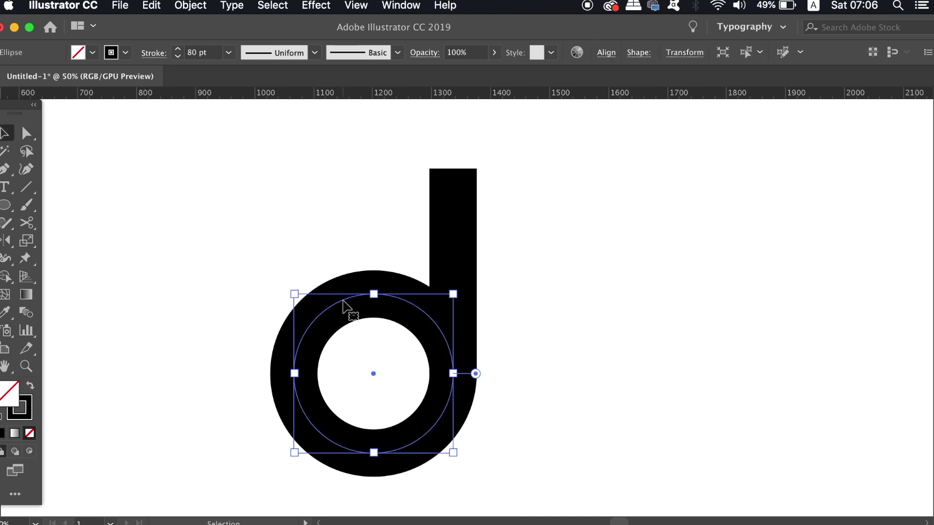
left_click_drag(347, 307, 502, 152)
left_click(700, 262)
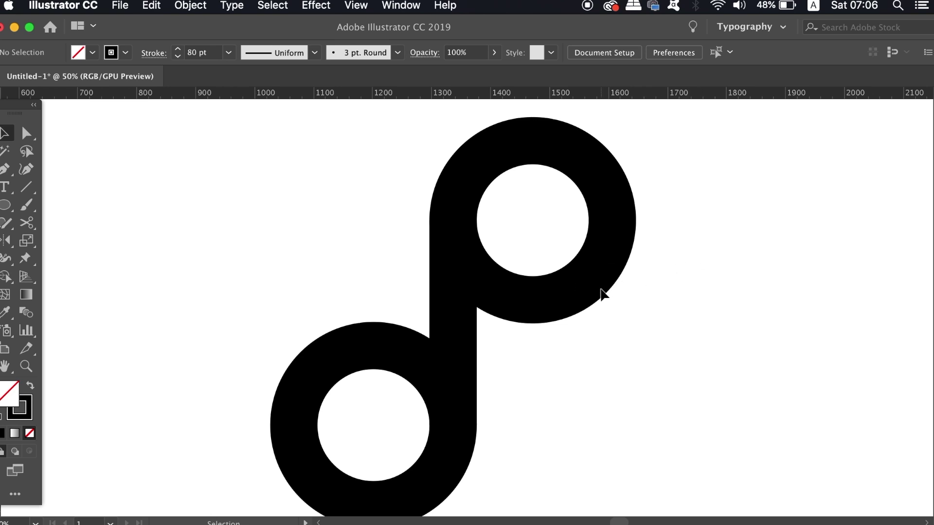
- Enlarge the upper circle proportionally to about 305 px wide, keeping its upper-left corner fixed
left_click(564, 297)
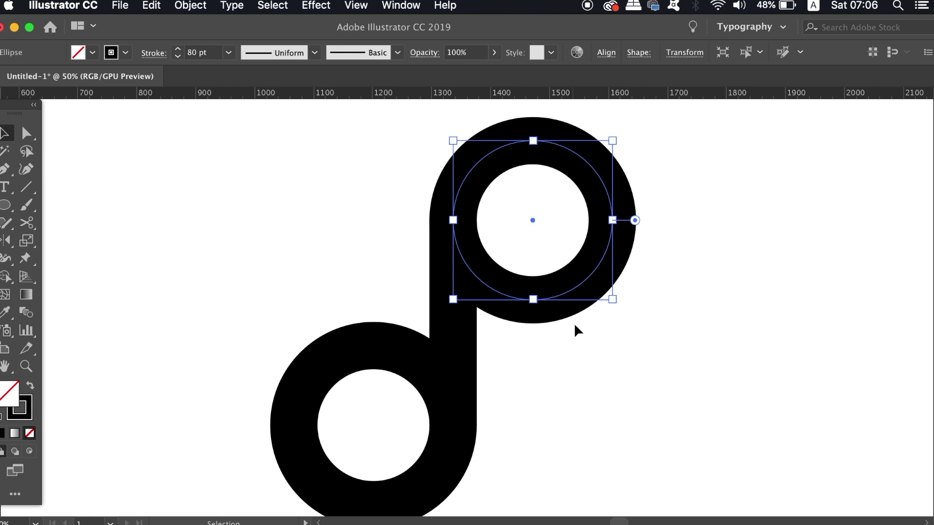
left_click_drag(613, 300, 654, 318)
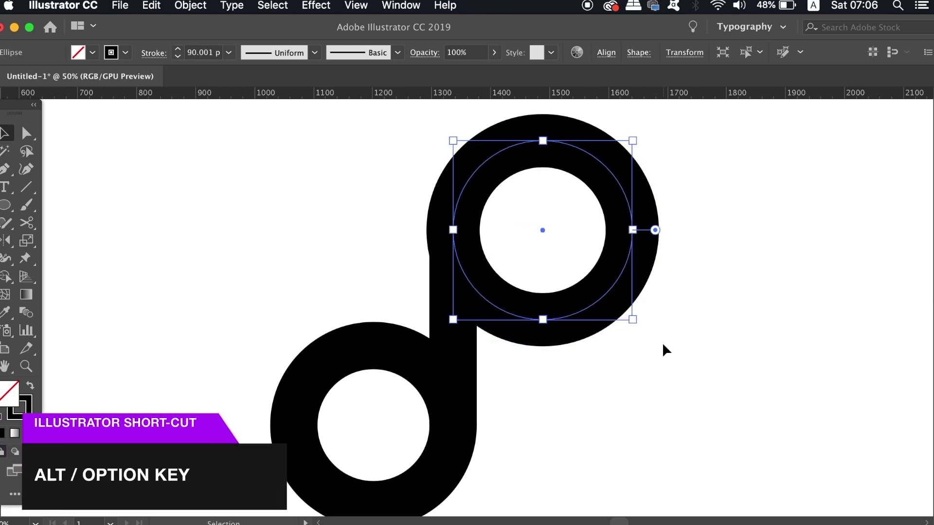
left_click(663, 349)
left_click(523, 316)
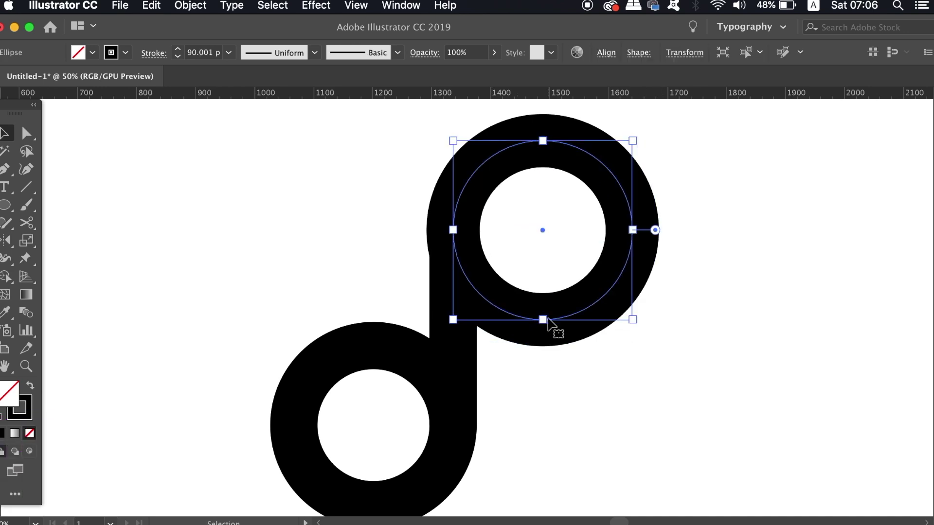
- In Outline view, align the upper circle's left anchor point with the stem's upper end and return to Preview
key("super+equal")
key("super+equal")
left_click_drag(543, 301, 459, 382)
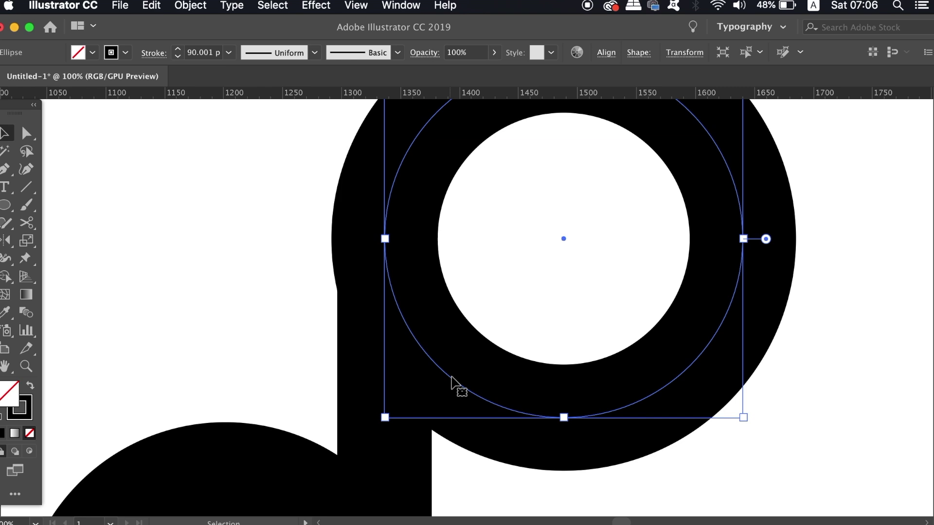
key("super+y")
left_click_drag(413, 339, 445, 333)
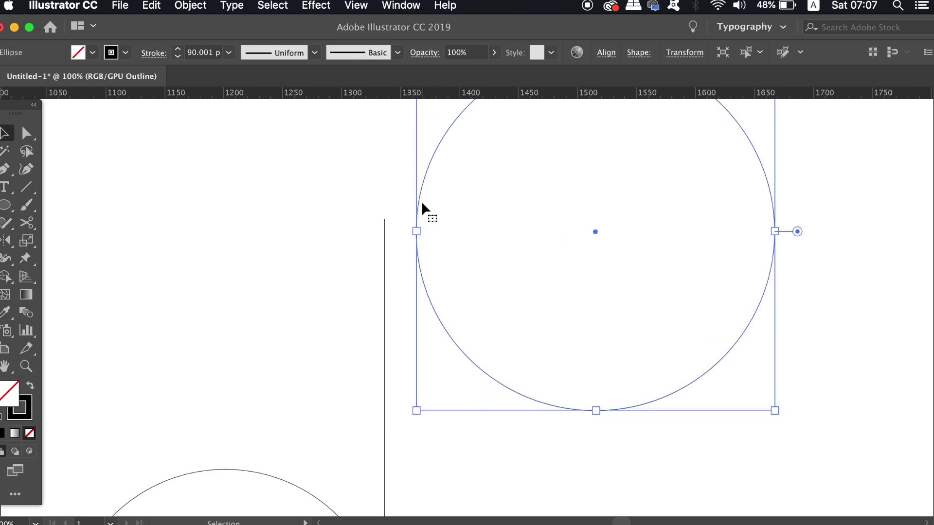
left_click_drag(421, 197, 388, 183)
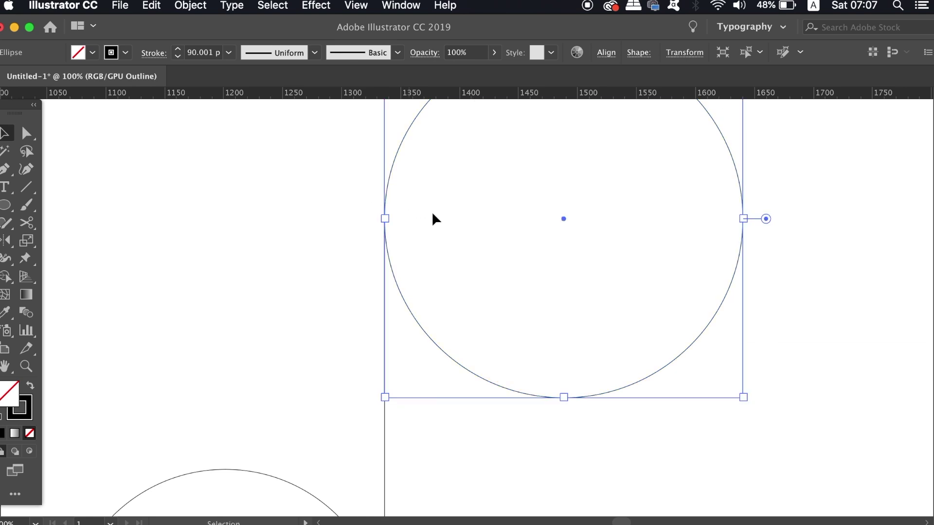
key("super+minus")
key("super+minus")
key("a")
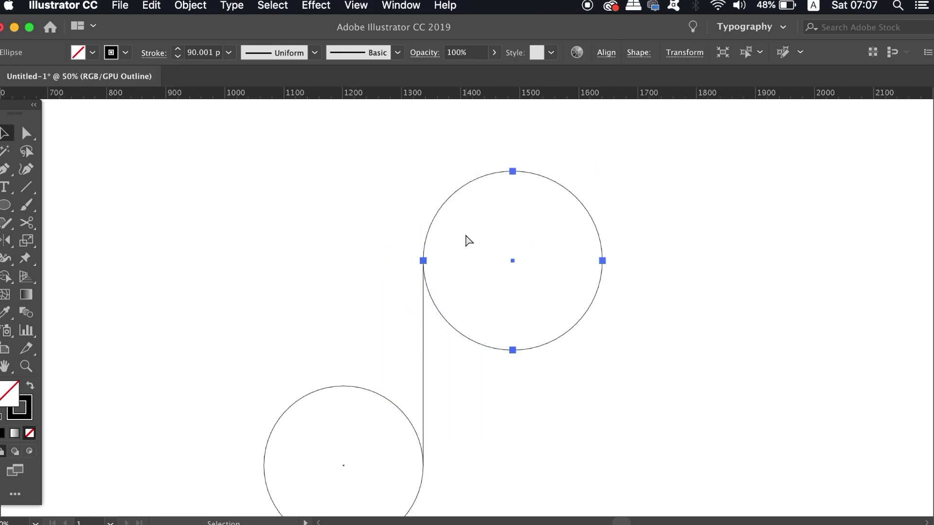
key("super+y")
key("v")
- Reduce the upper circle's stroke weight to 80 pt to match the stem
key("super+plus")
key("super+plus")
key("super+plus")
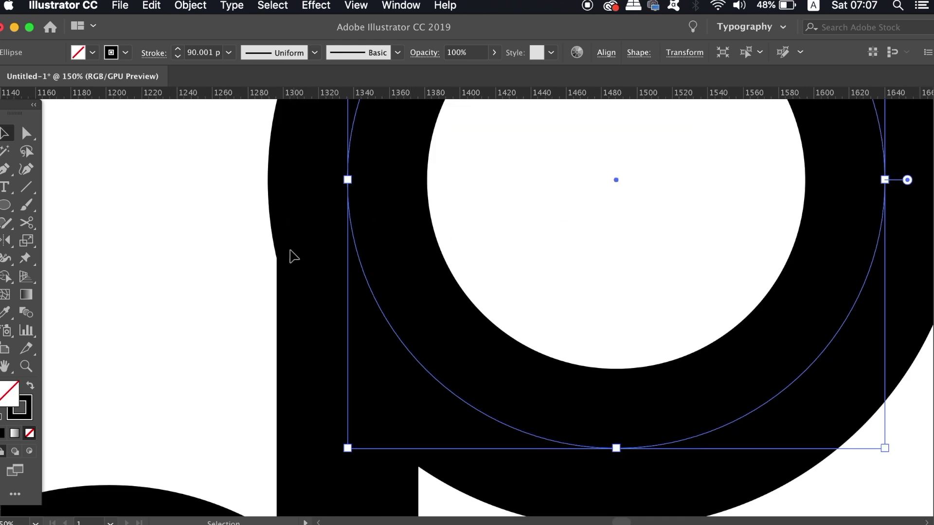
scroll(313, 330, "up", 3)
scroll(313, 330, "left", 2)
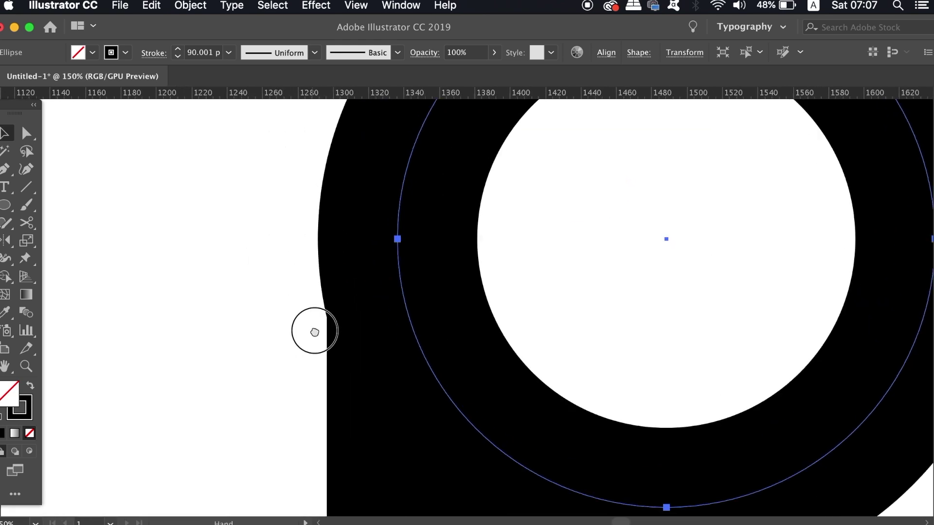
left_click(178, 56)
left_click(178, 56)
left_click(178, 57)
left_click(178, 57)
left_click(178, 57)
left_click(178, 56)
left_click(178, 56)
left_click(178, 57)
left_click(178, 56)
left_click(178, 57)
left_click(178, 57)
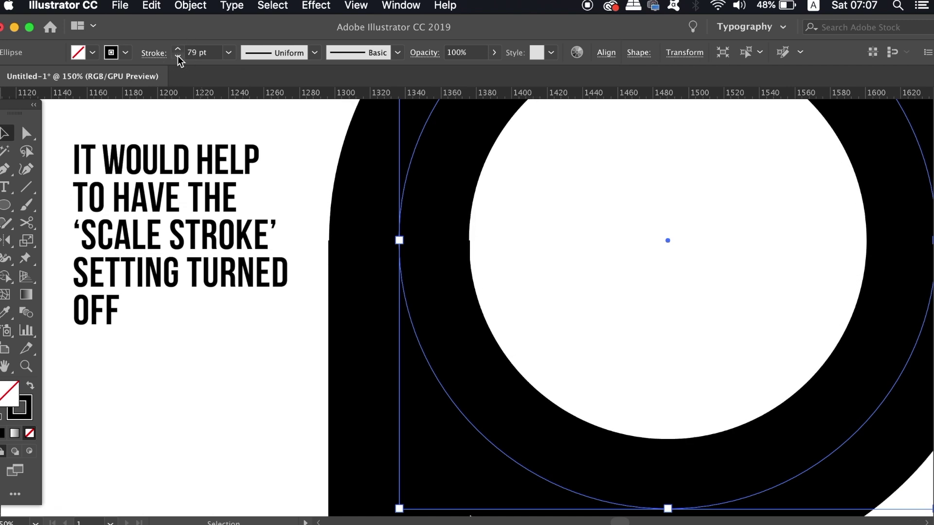
left_click(178, 49)
- Examine the joint between the upper circle and the stem up close
key("super+plus")
key("super+plus")
key("super+plus")
key("super+plus")
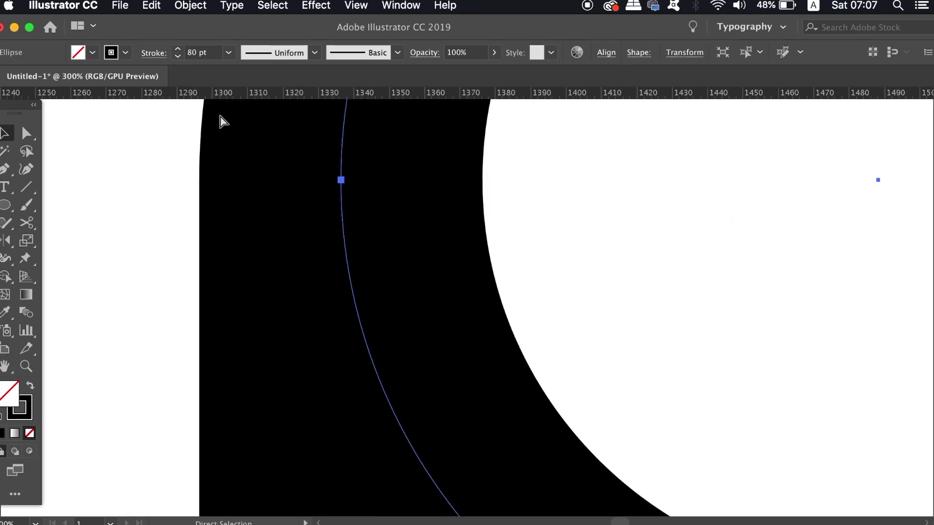
key("space")
left_click_drag(138, 299, 467, 390)
left_click_drag(327, 282, 327, 379)
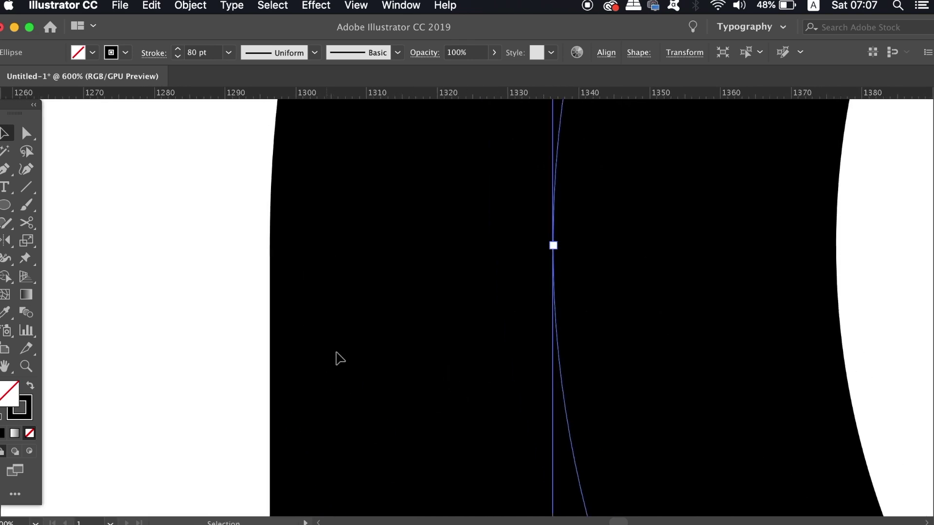
left_click(271, 233)
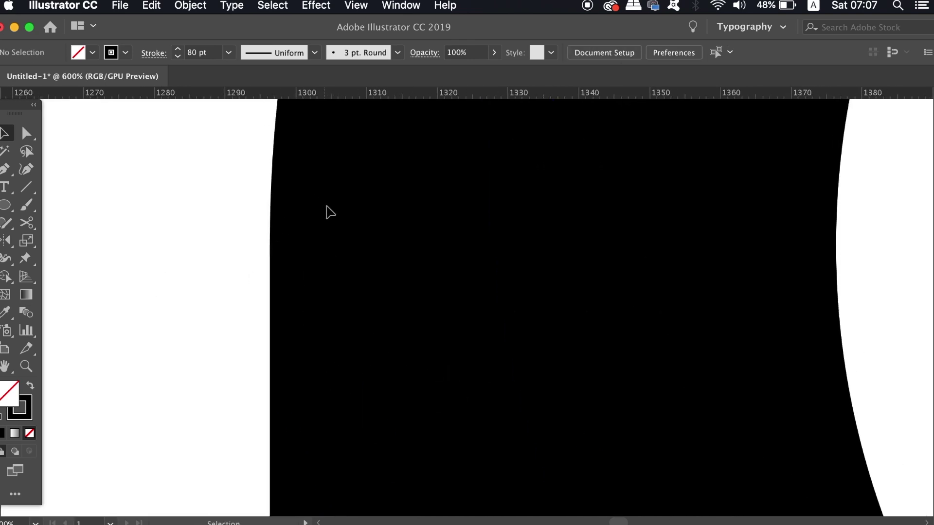
- Set the upper circle's stroke weight to 80.1 pt and deselect it
left_click(556, 227)
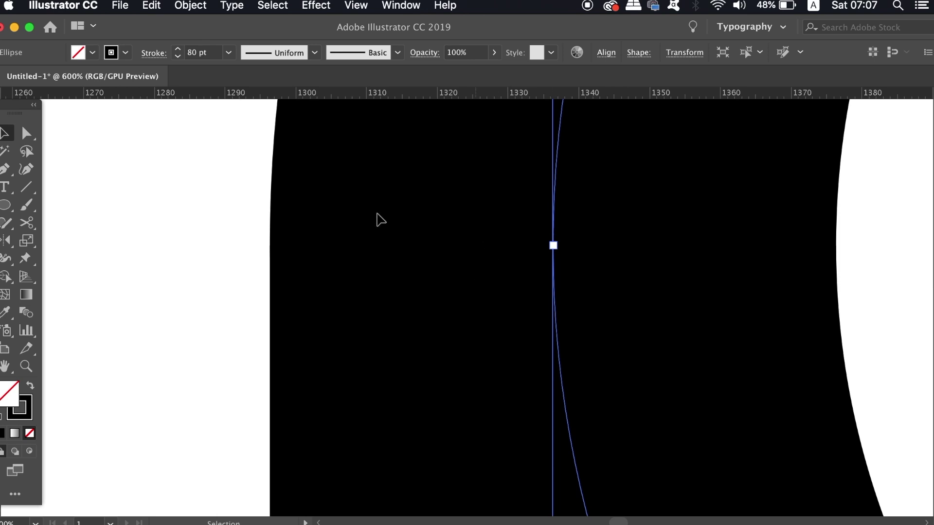
left_click(205, 52)
type("8")
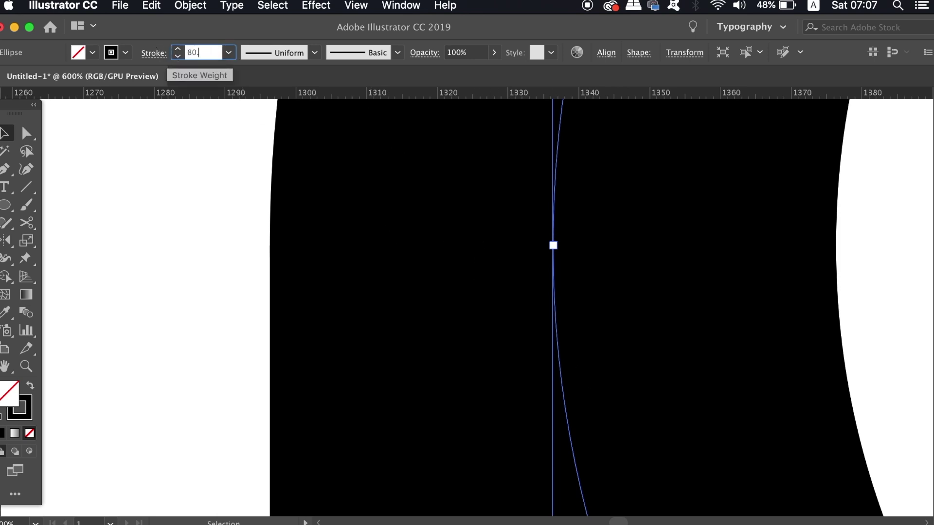
type("0.1")
key("Return")
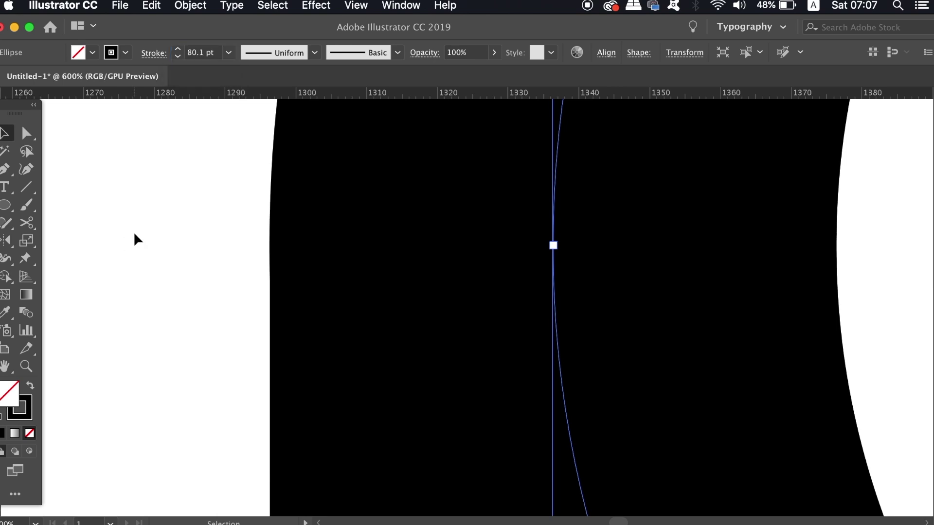
key("super+minus")
key("super+minus")
key("super+minus")
key("super+minus")
key("super+minus")
key("super+minus")
key("super+minus")
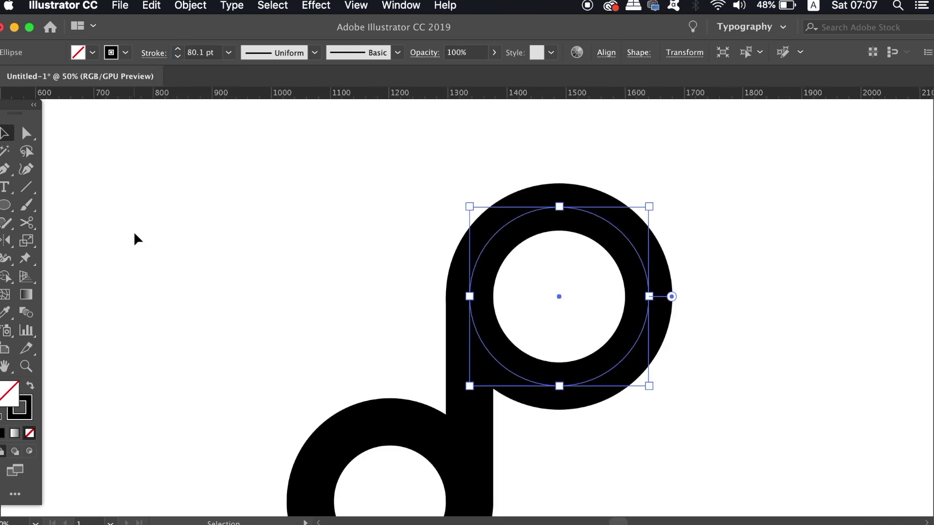
left_click(323, 255)
scroll(292, 233, "down", 5)
scroll(292, 233, "right", 3)
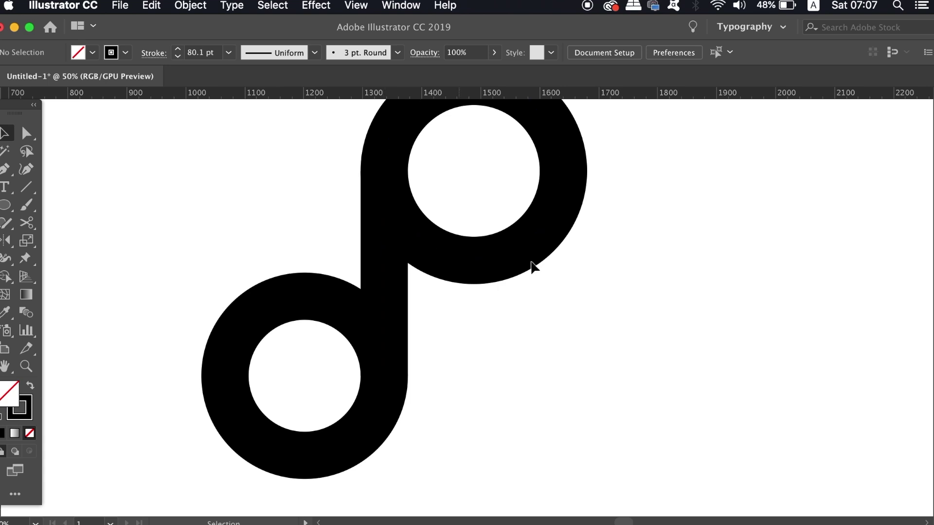
scroll(514, 334, "up", 1)
scroll(514, 334, "left", 1)
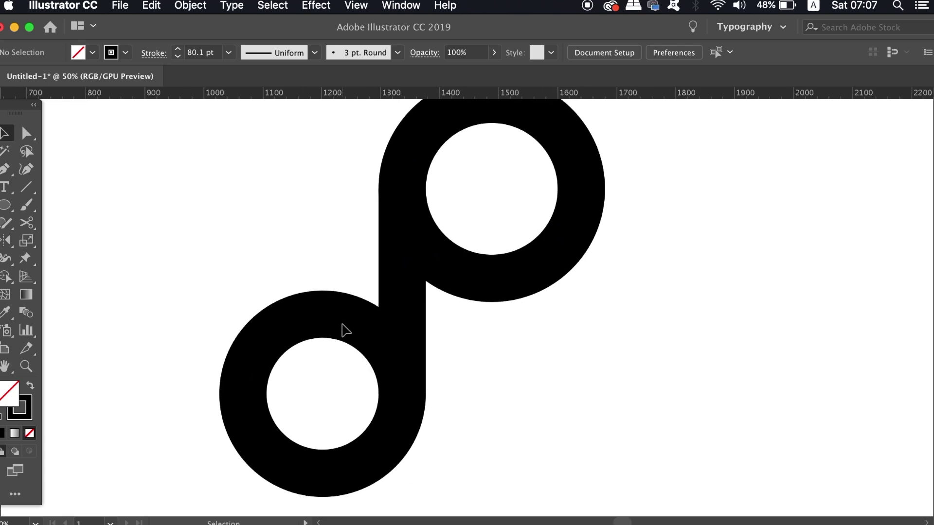
key("super+plus")
left_click_drag(344, 323, 454, 264)
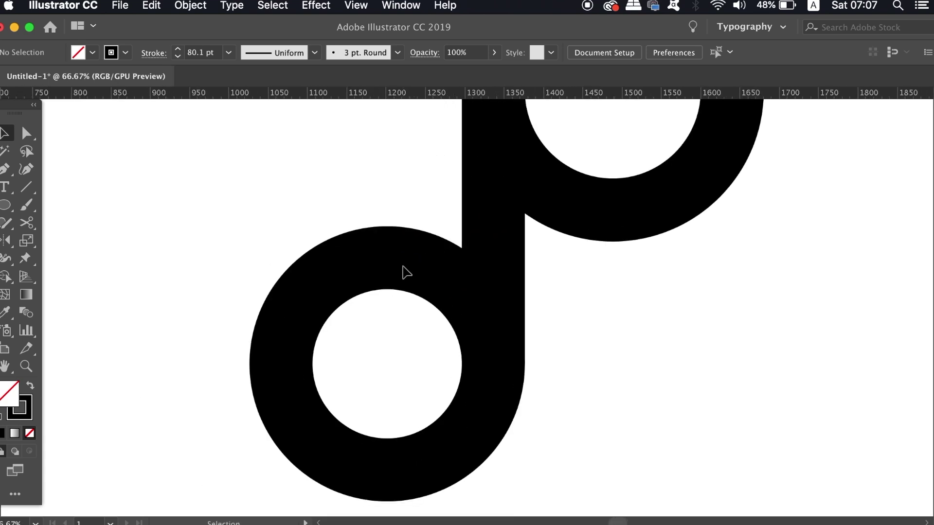
- Cut the lower circle with the Scissors just past its uppermost anchor and at its stem-side anchor, and delete the short arc between the cuts
left_click(417, 268)
key("super+plus")
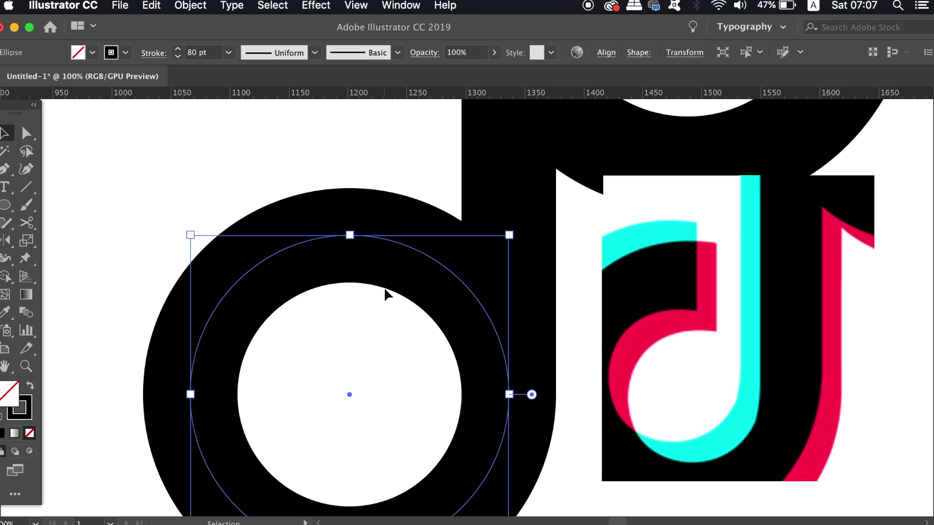
key("c")
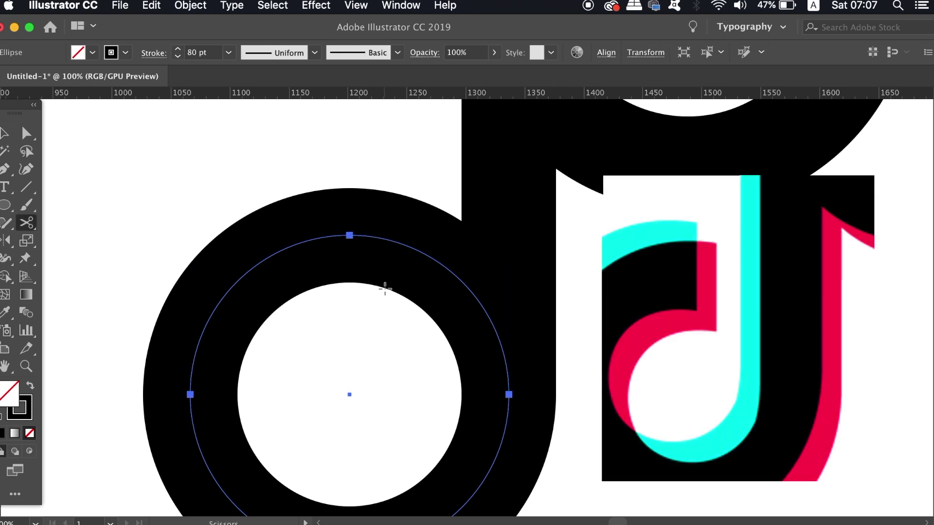
left_click(386, 239)
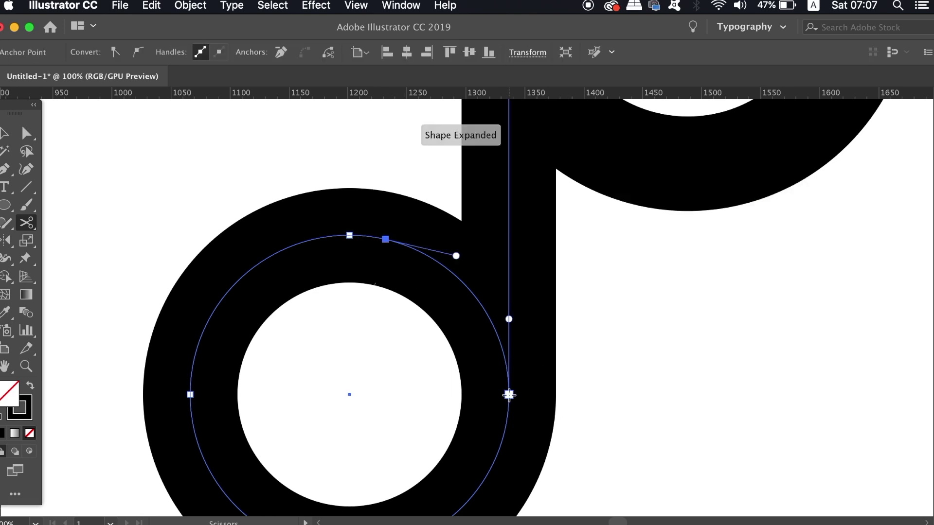
left_click(509, 395)
key("v")
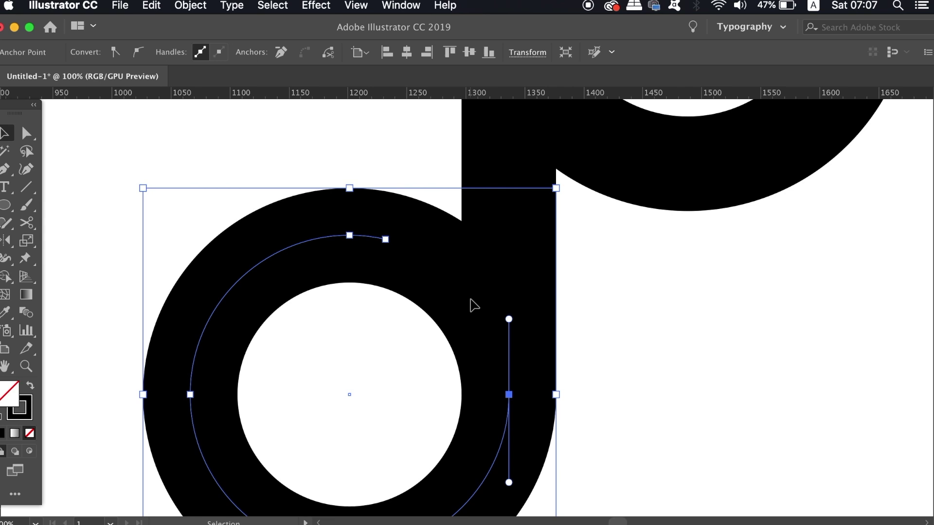
key("super+shift+a")
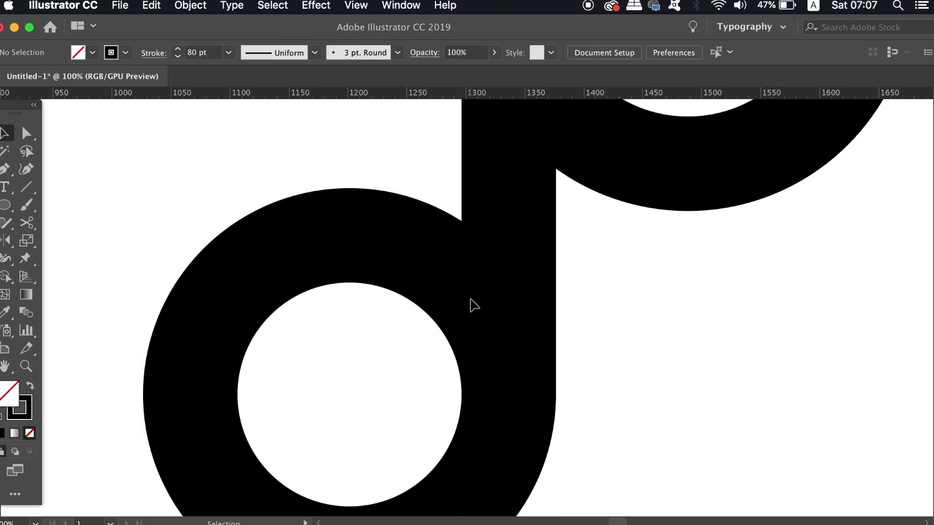
left_click(447, 271)
key("Delete")
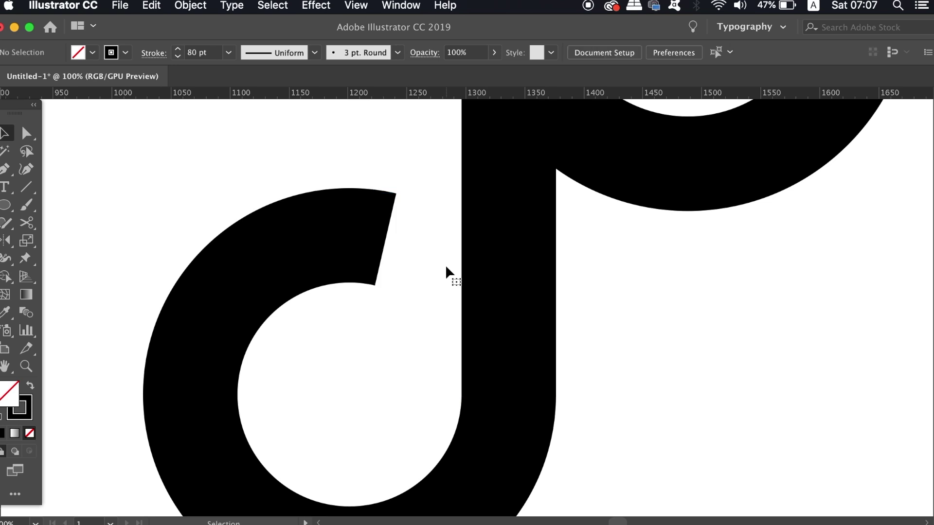
- Cut the upper circle at its left and bottom anchors and delete the larger arc, keeping only the quarter arc attached to the stem
scroll(445, 267, "down", 2)
scroll(445, 267, "up", 2)
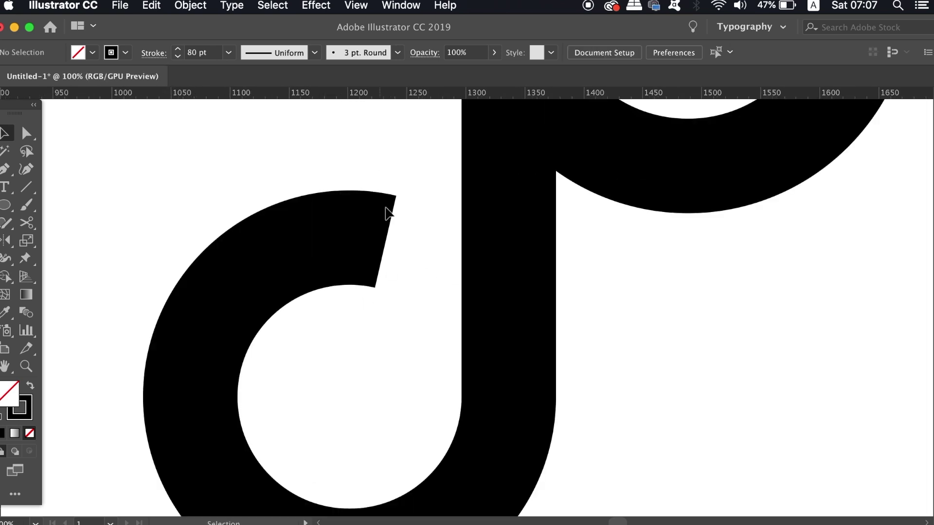
left_click_drag(479, 225, 316, 394)
left_click_drag(428, 298, 399, 368)
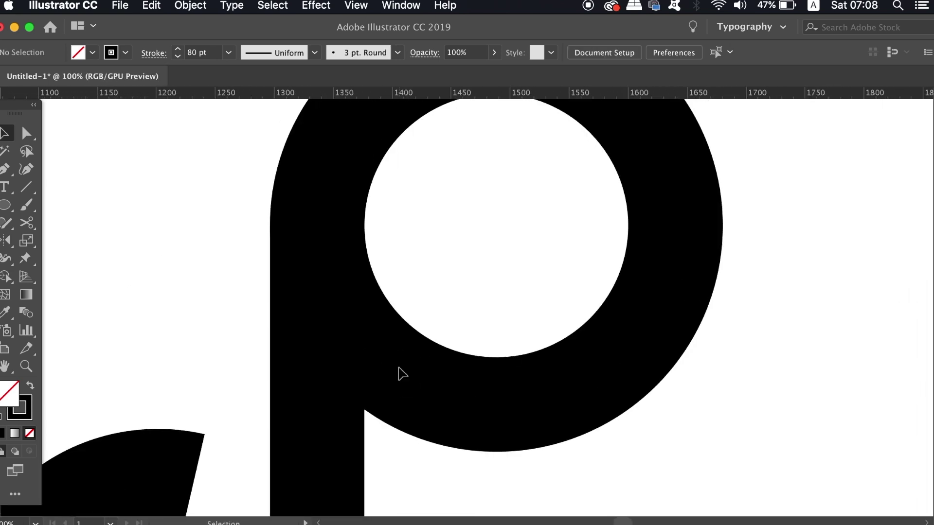
left_click(483, 416)
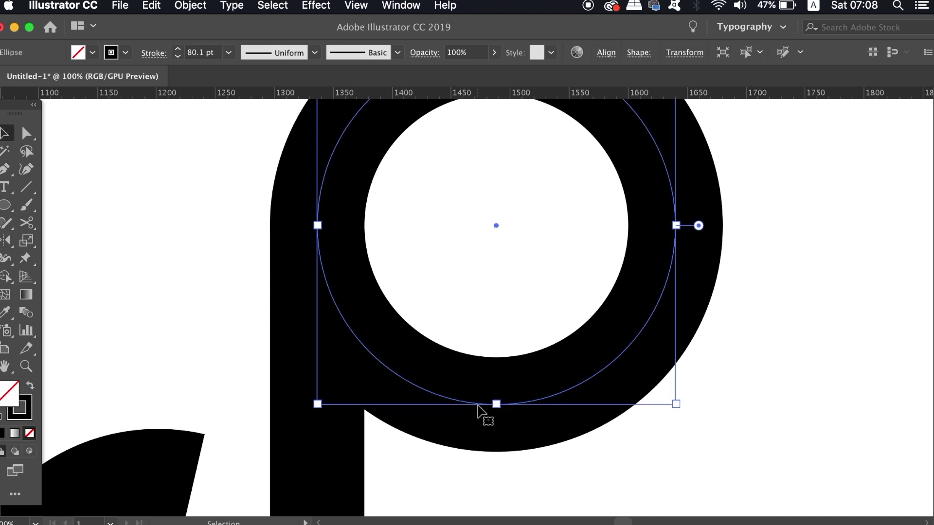
key("c")
left_click(318, 225)
left_click(496, 405)
key("v")
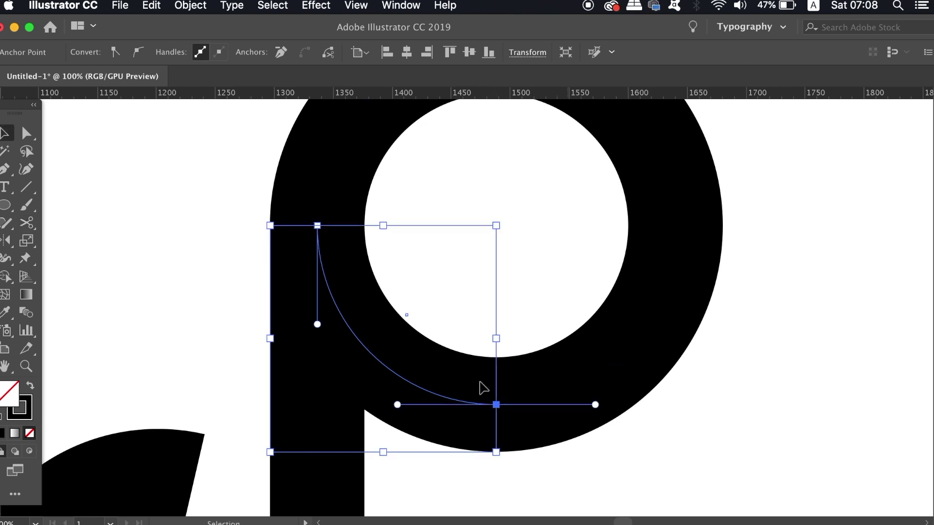
left_click(675, 246)
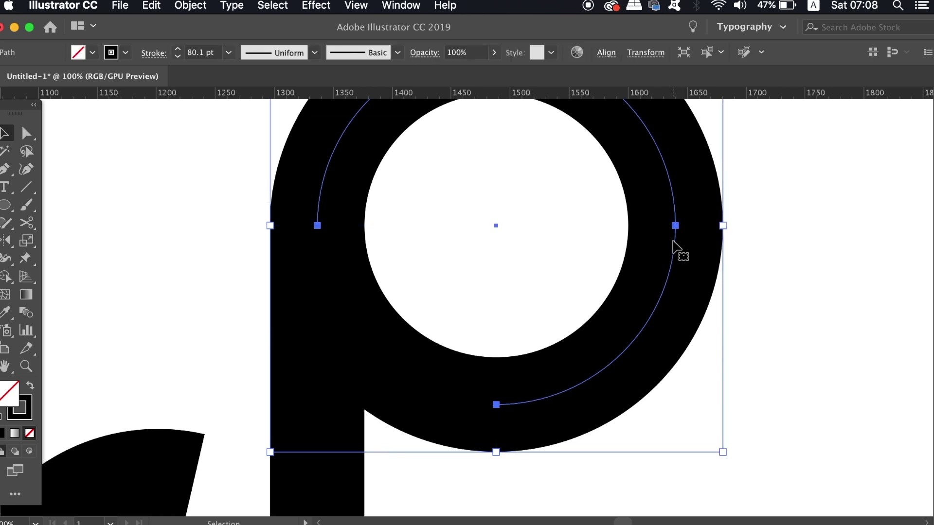
key("Delete")
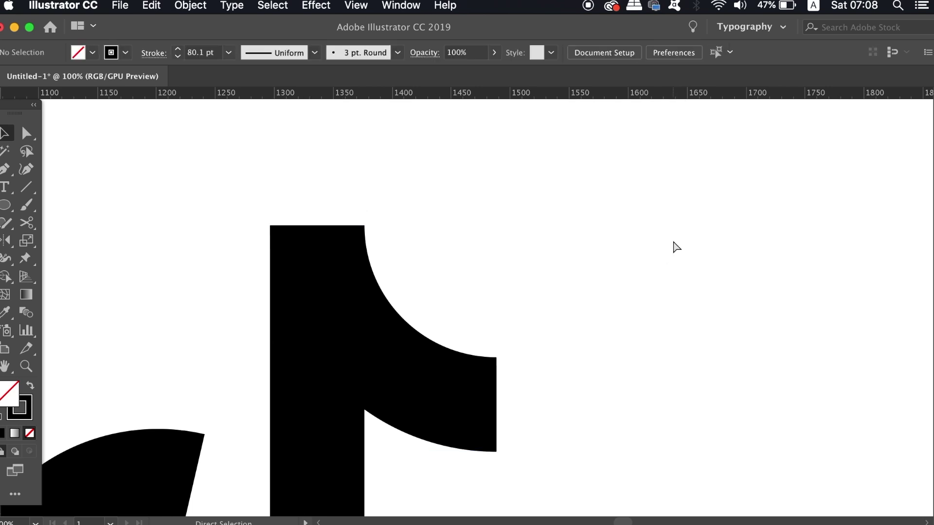
- Bring up the Pathfinder options and place them beside the mark
key("super+minus")
key("super+minus")
key("super+minus")
key("super+minus")
left_click_drag(555, 380, 550, 357)
key("super+equal")
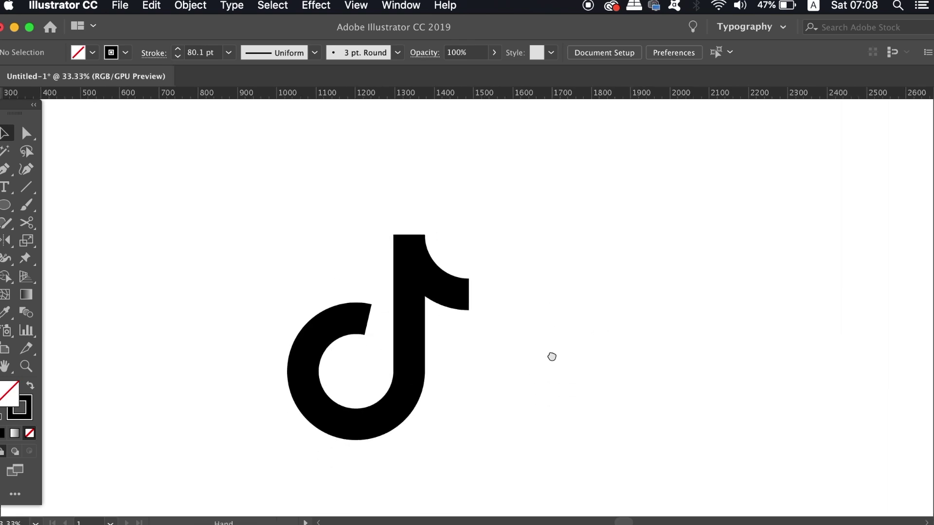
left_click(395, 5)
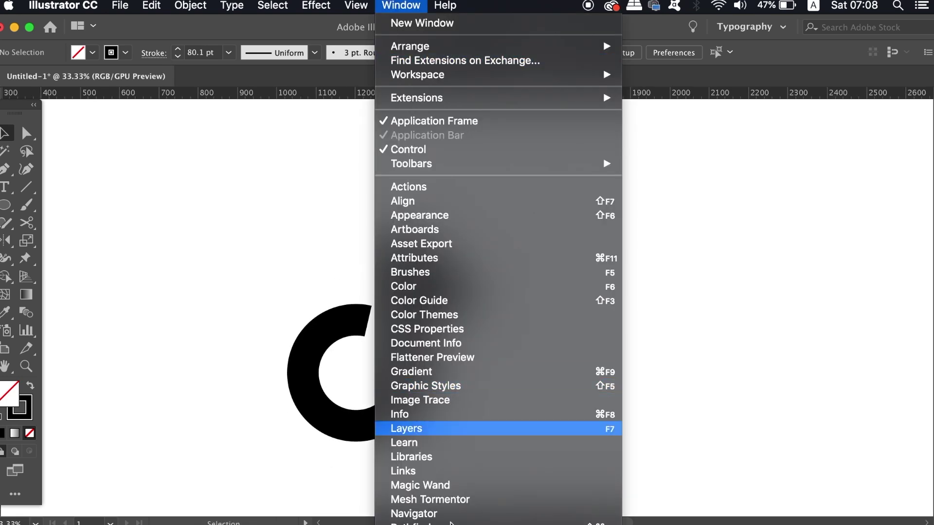
scroll(483, 468, "down", 2)
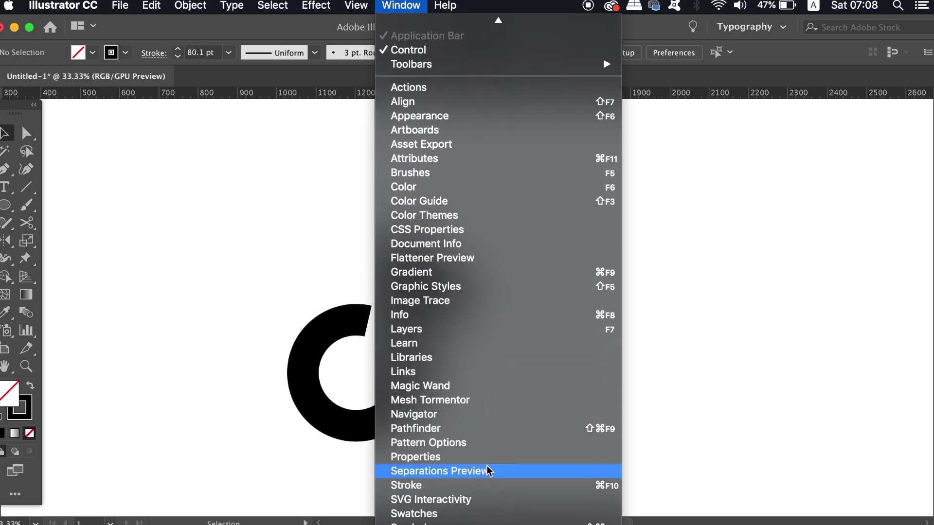
left_click(493, 433)
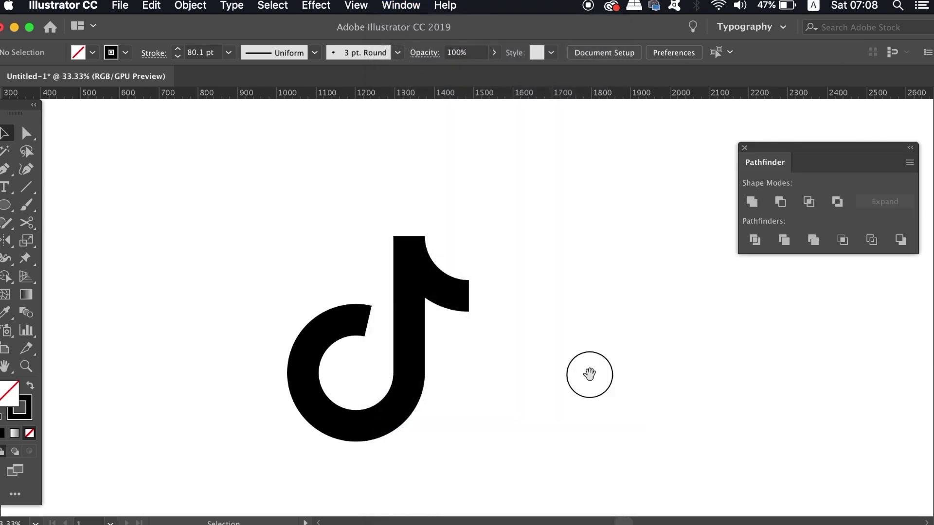
left_click_drag(590, 371, 586, 344)
left_click_drag(804, 146, 619, 146)
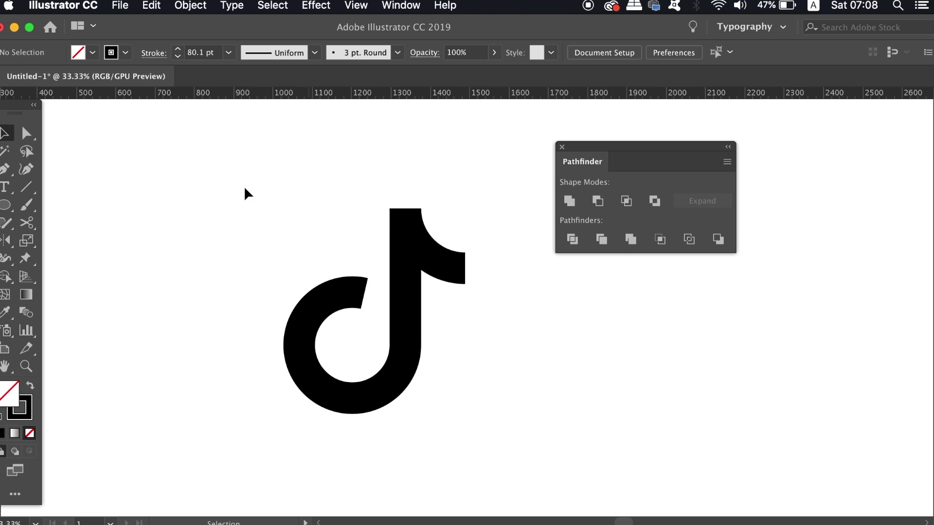
- Select all parts of the mark and convert their strokes to filled outlines with Outline Stroke
left_click_drag(229, 151, 488, 439)
left_click_drag(576, 426, 578, 428)
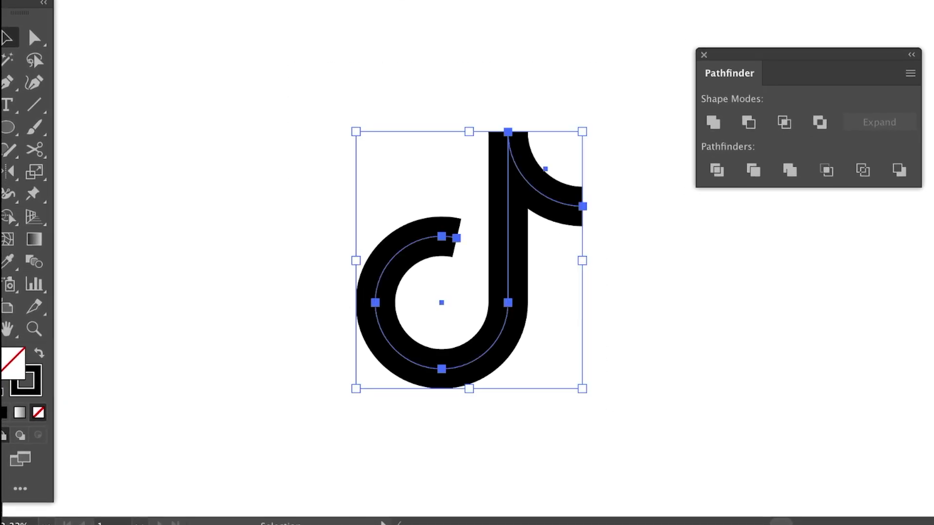
left_click(228, 1)
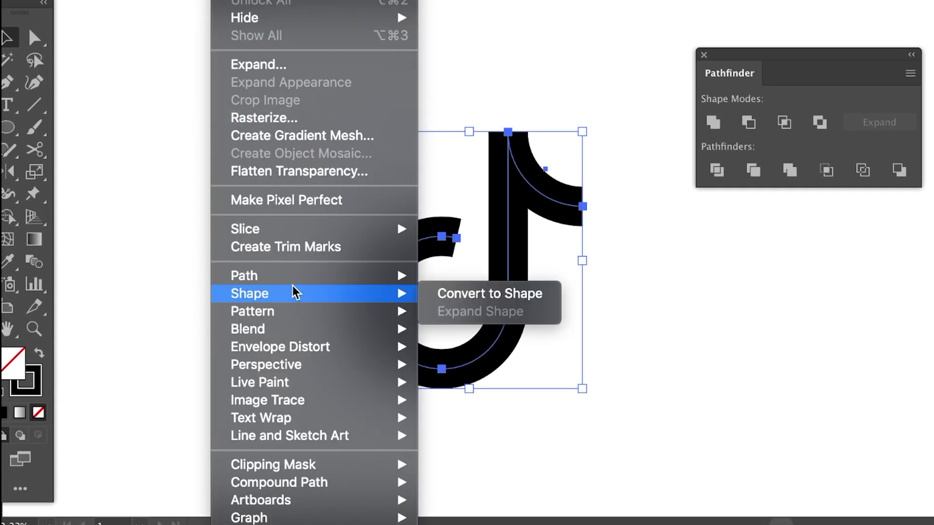
mouse_move(368, 284)
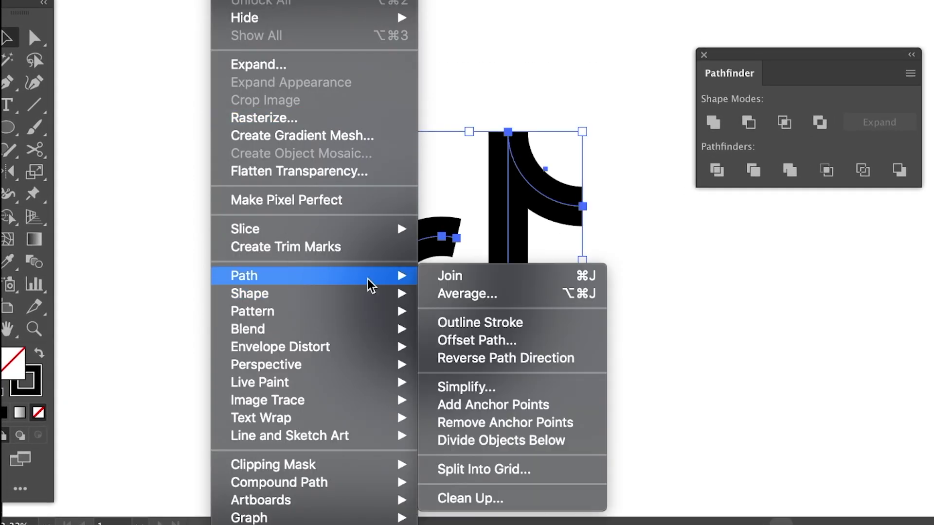
left_click(568, 335)
- Unite the outlined arcs and stem into a single shape and deselect it
key("super+equal")
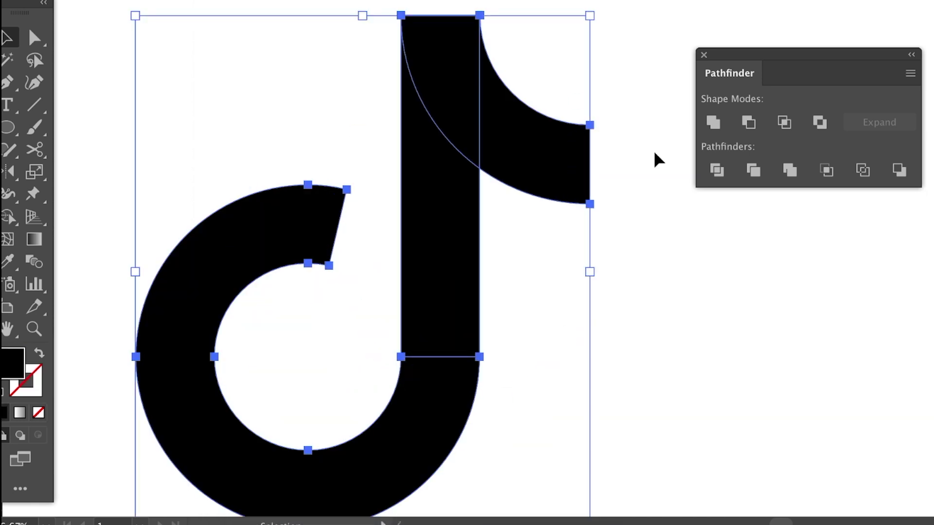
left_click(712, 124)
left_click(610, 344)
- Draw a closed, unfilled Pen path around the lower arc's slanted end, with a vertical edge rising from the arc's inner corner
key("p")
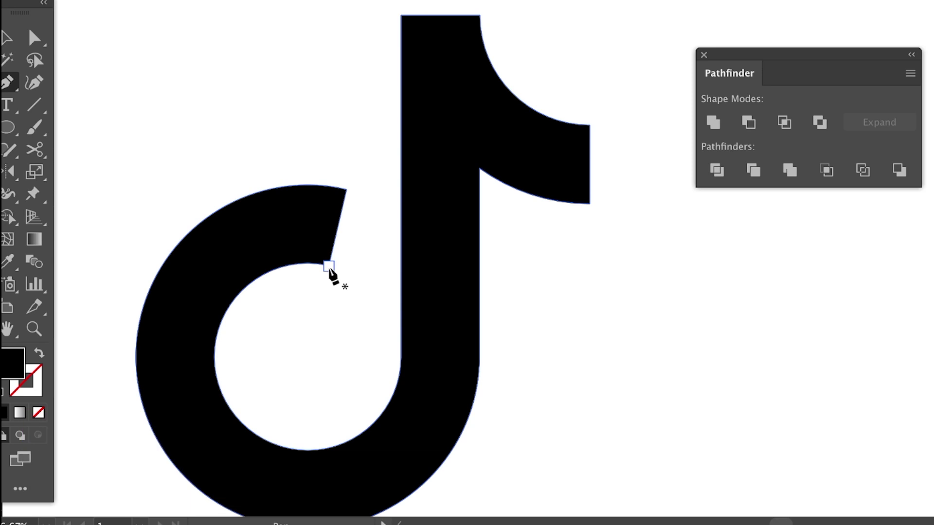
left_click_drag(329, 266, 329, 130)
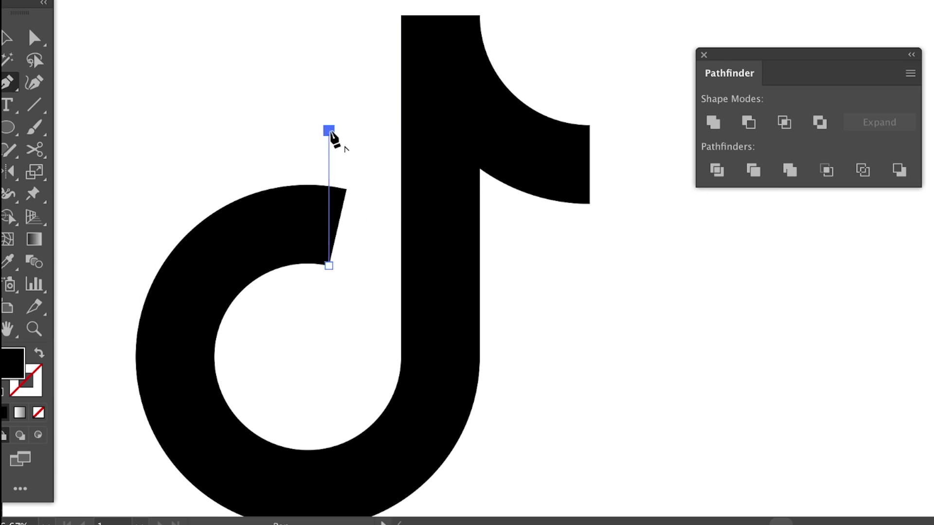
left_click(362, 145)
left_click(380, 228)
left_click(371, 286)
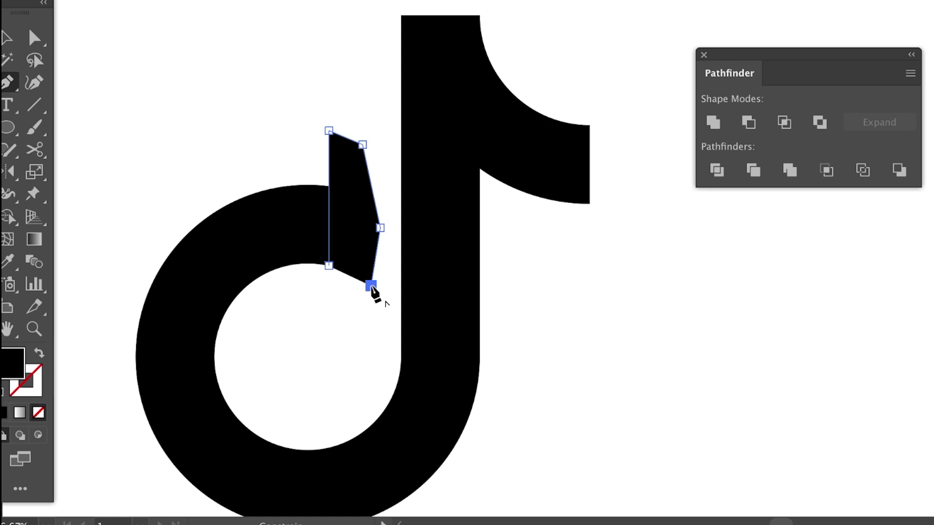
key("shift+x")
left_click_drag(371, 289, 318, 300)
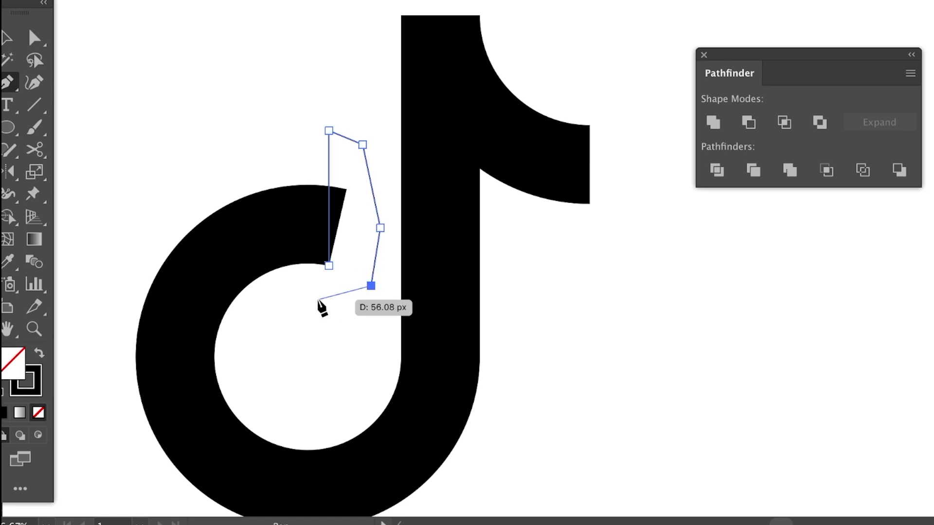
left_click(317, 299)
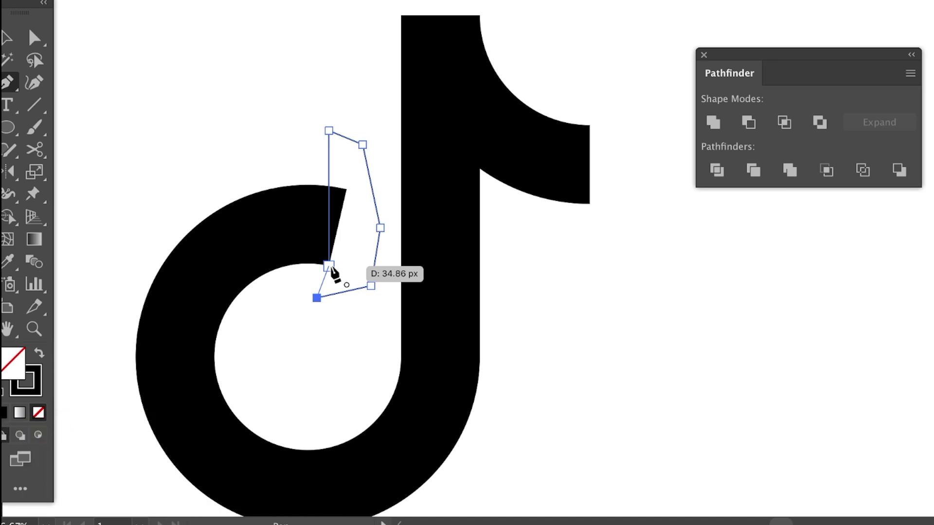
left_click(329, 266)
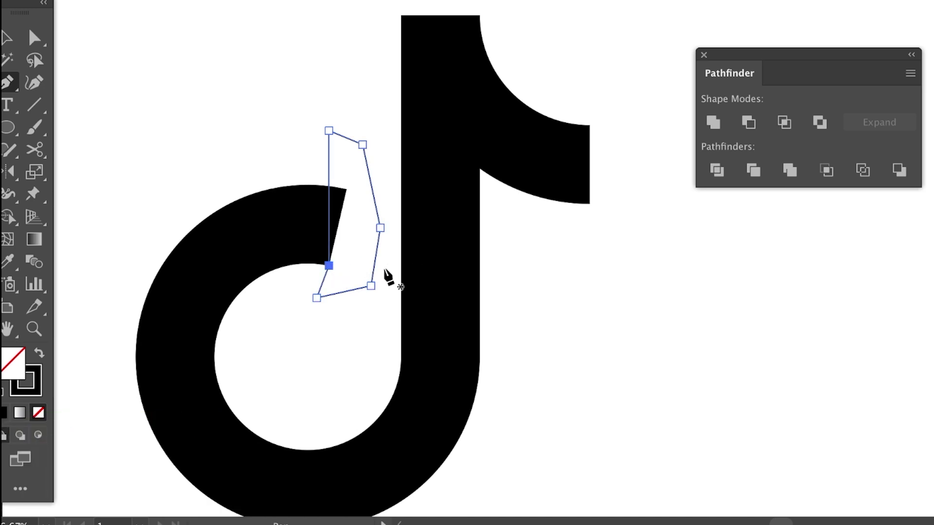
- Subtract the pen-drawn shape from the mark with Minus Front so the lower arc ends vertically, and close the Pathfinder options
key("v")
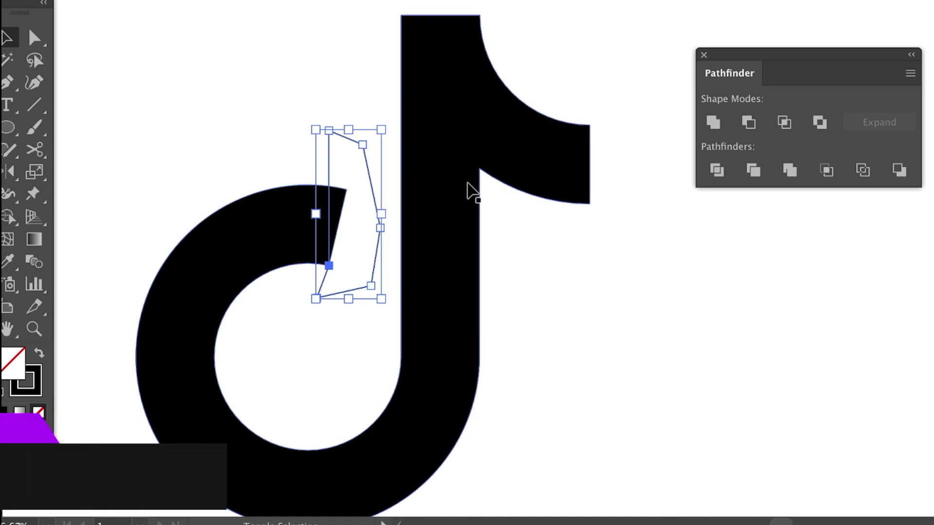
left_click(468, 185, "shift")
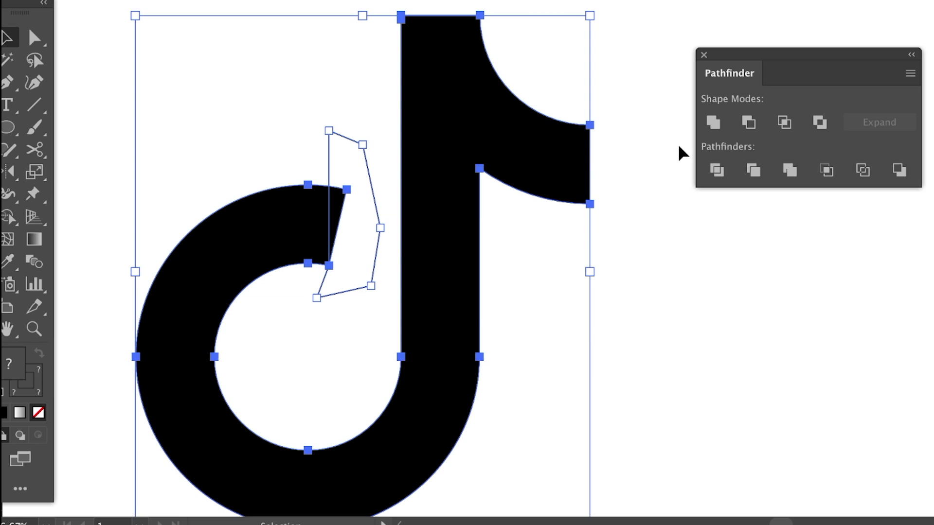
left_click(753, 129)
left_click(749, 327)
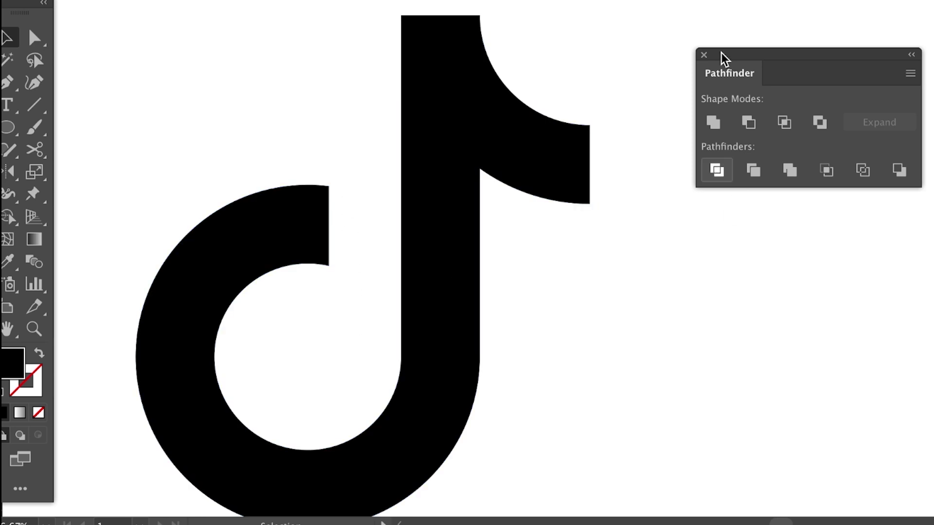
left_click(704, 55)
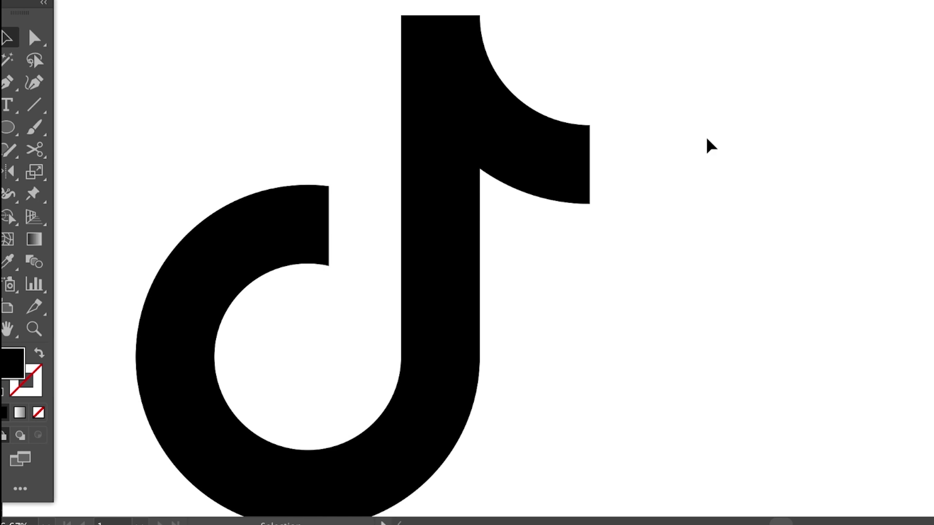
- Select the whole mark and change its fill color to bright red
key("ctrl+minus")
key("ctrl+minus")
left_click_drag(574, 354, 535, 334)
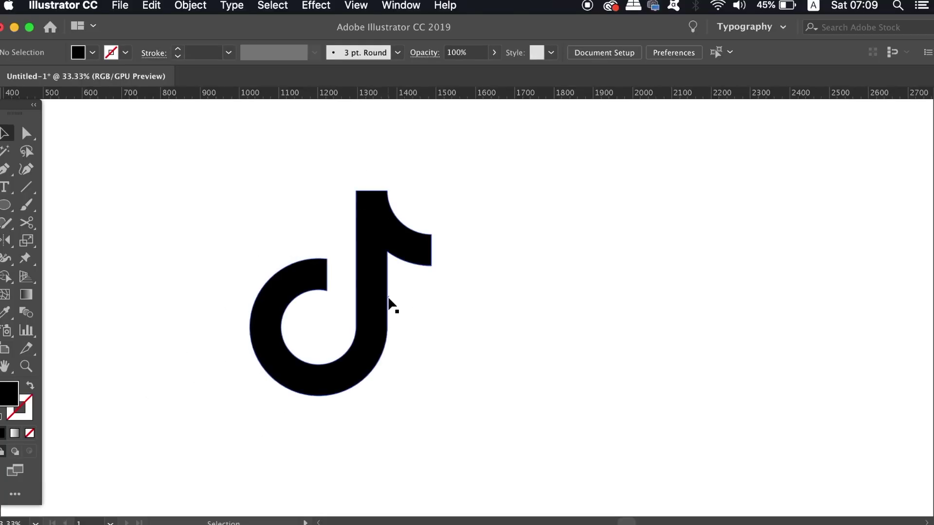
left_click(385, 304)
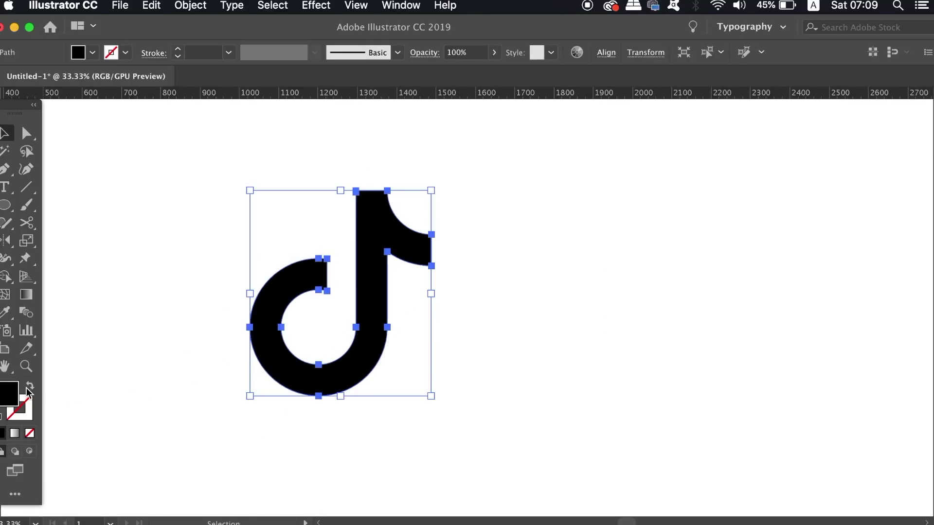
double_click(15, 393)
left_click_drag(737, 365, 737, 439)
left_click_drag(706, 236, 729, 213)
left_click(874, 233)
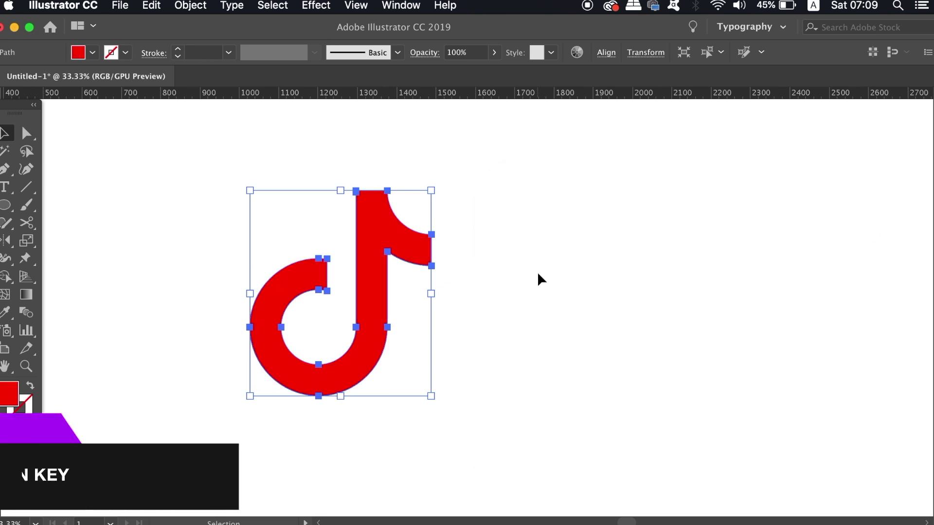
scroll(541, 287, "up", 1)
left_click_drag(542, 295, 621, 292)
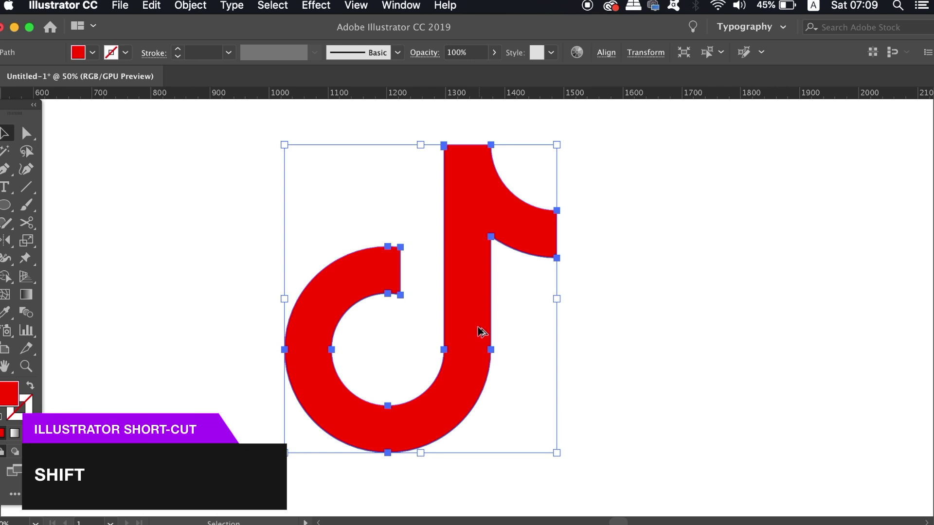
- Duplicate the red mark with a small diagonal offset up and to the left of the original
left_click_drag(481, 329, 455, 313)
key("super+minus")
key("super+minus")
left_click_drag(652, 355, 545, 360)
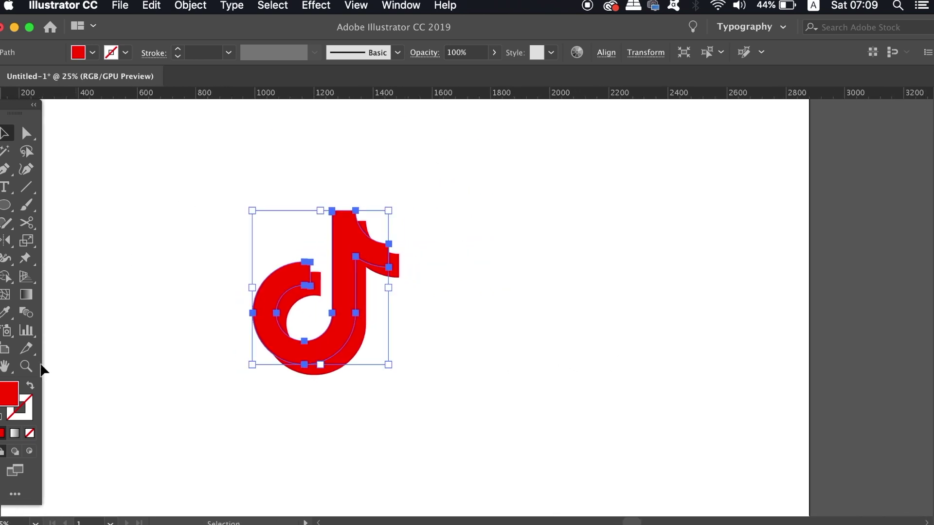
- Change the offset copy's fill color to bright cyan (#00EDFF) and deselect it
double_click(10, 393)
left_click_drag(736, 317, 744, 323)
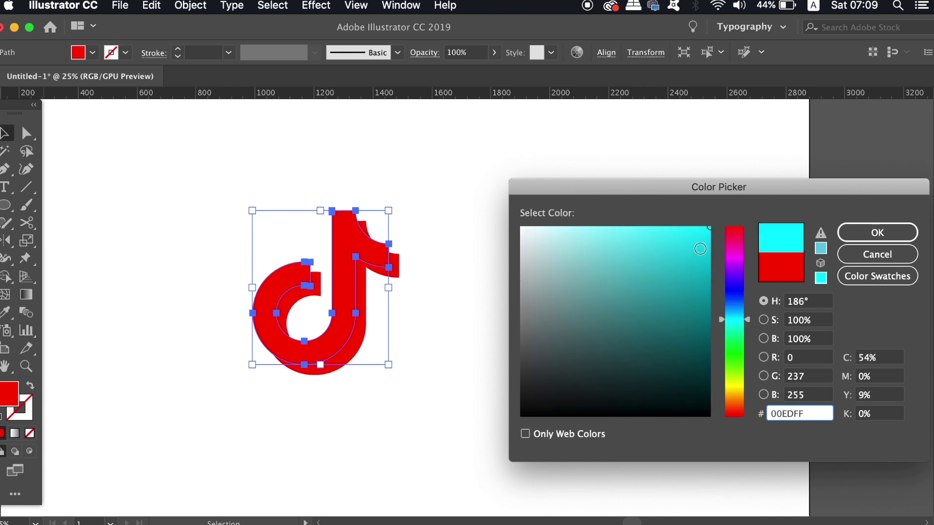
left_click(856, 231)
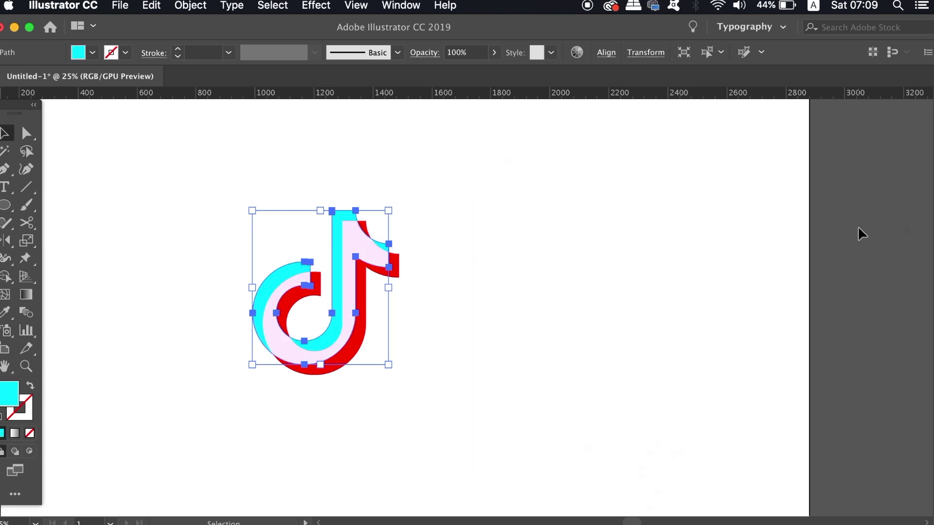
left_click(567, 277)
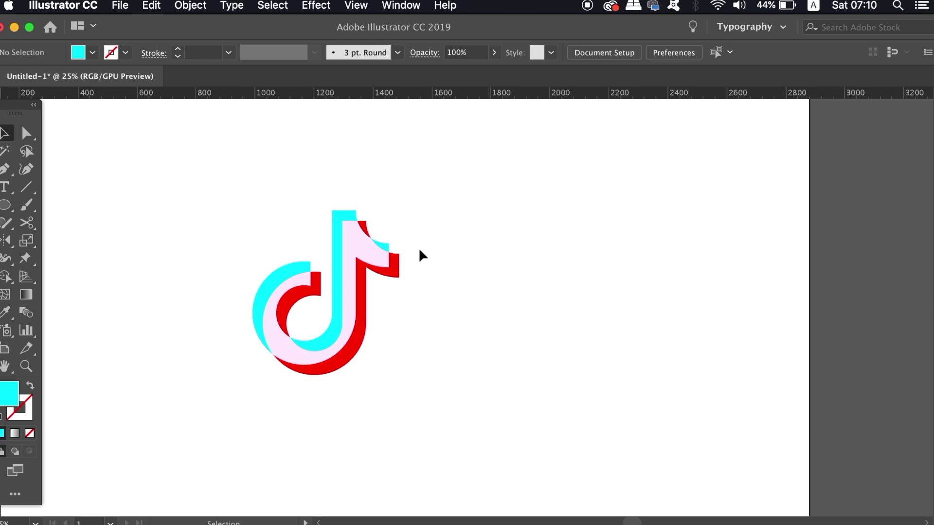
- Select the cyan copy, try the Multiply blending mode in the Transparency settings, and set its blending mode to Darken
left_click(349, 217)
left_click(401, 5)
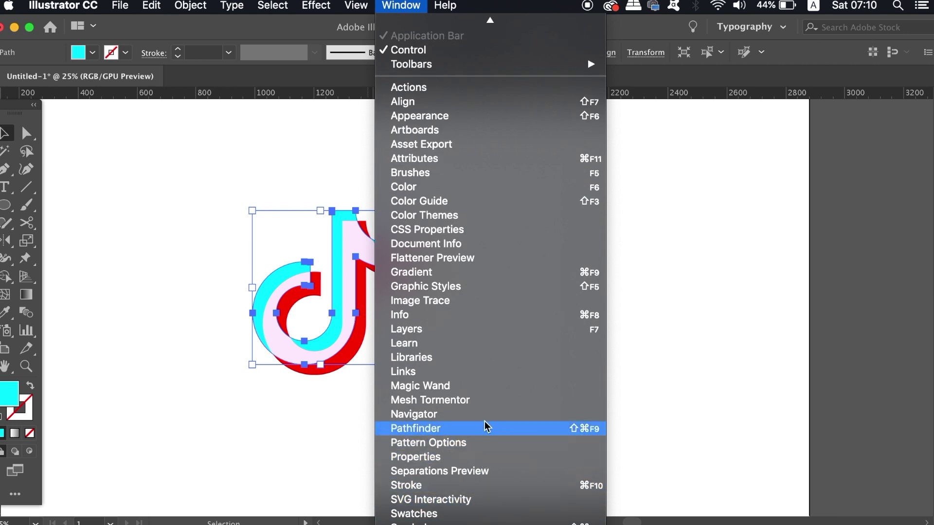
left_click(487, 462)
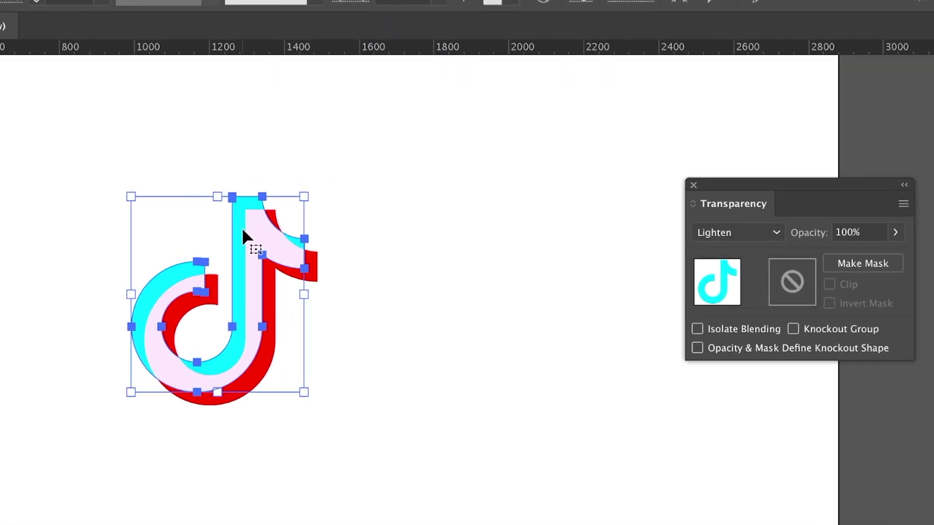
left_click(769, 234)
left_click(757, 300)
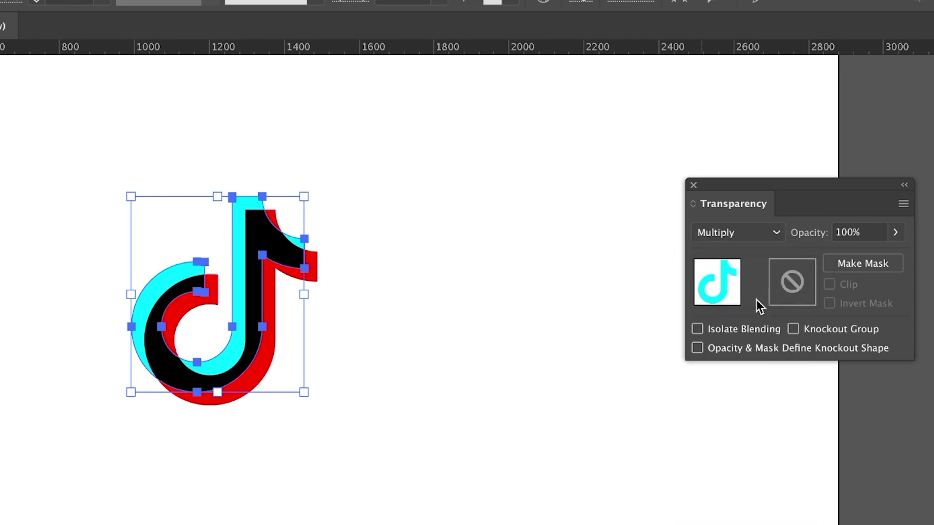
left_click(771, 234)
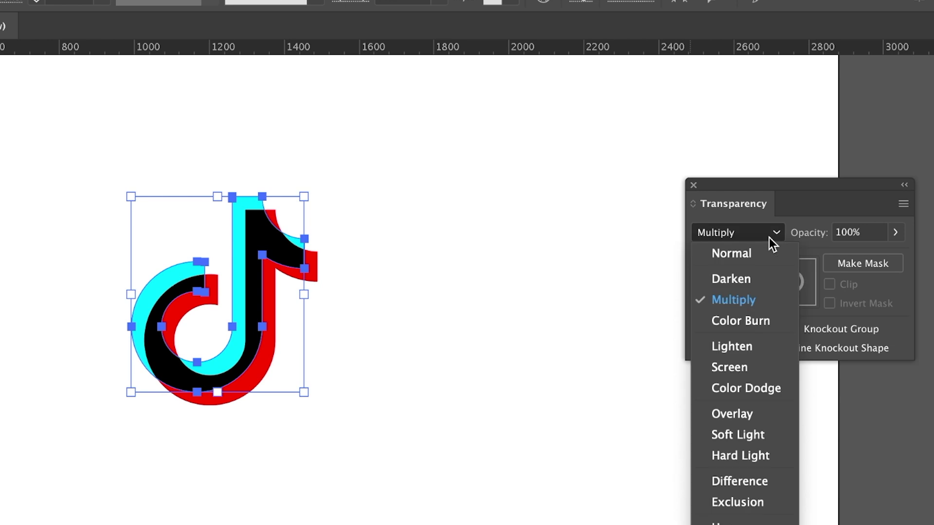
left_click(761, 275)
- Move the cyan copy slightly down and right, closer to the red mark, and deselect it
key("a")
key("ctrl+equal")
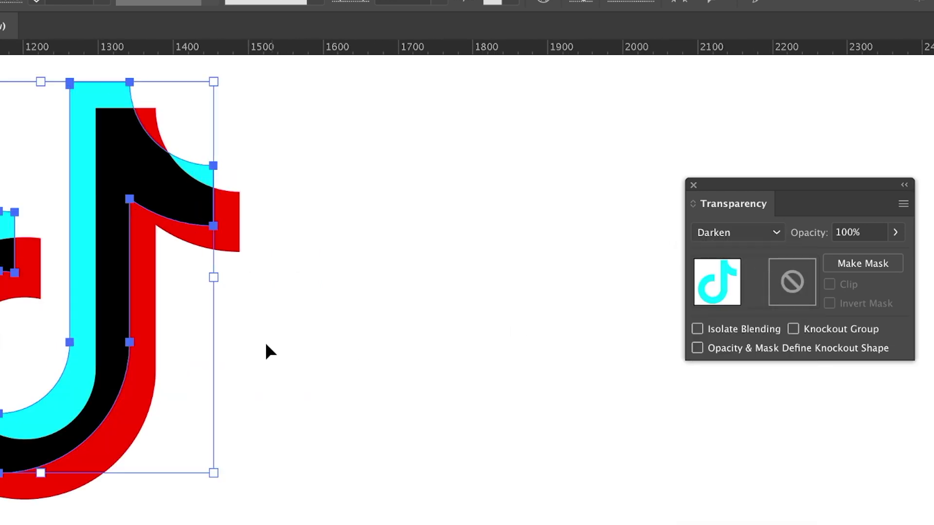
scroll(267, 345, "left", 5)
left_click_drag(231, 299, 240, 310)
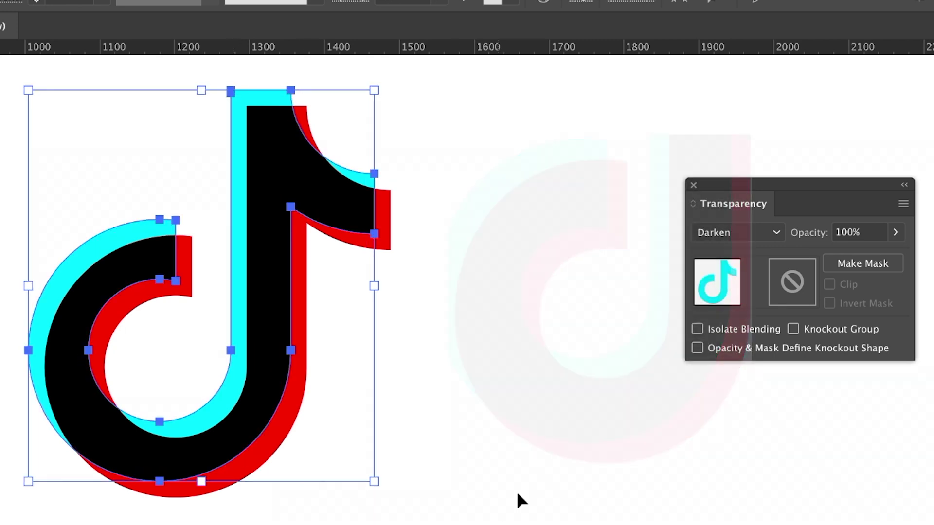
left_click(540, 470)
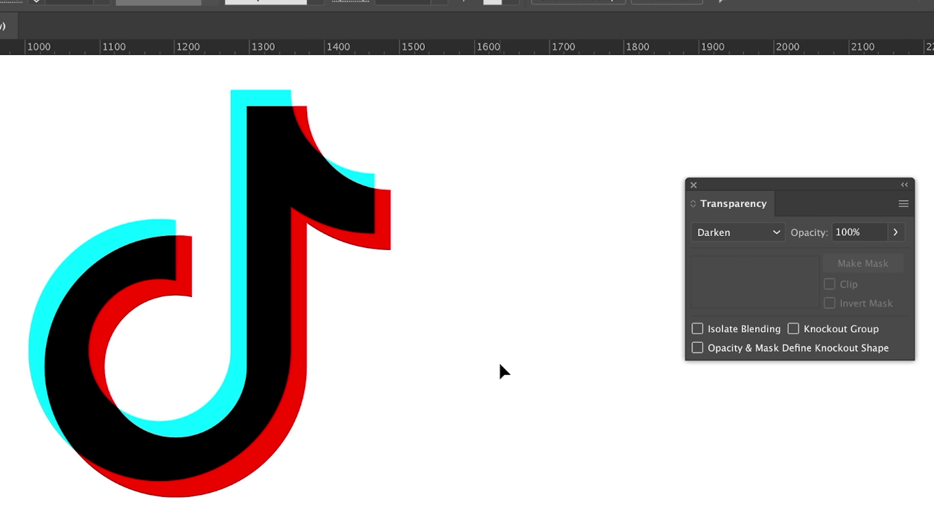
key("super+minus")
key("super+minus")
key("super+minus")
key("super+plus")
key("super+plus")
key("super+plus")
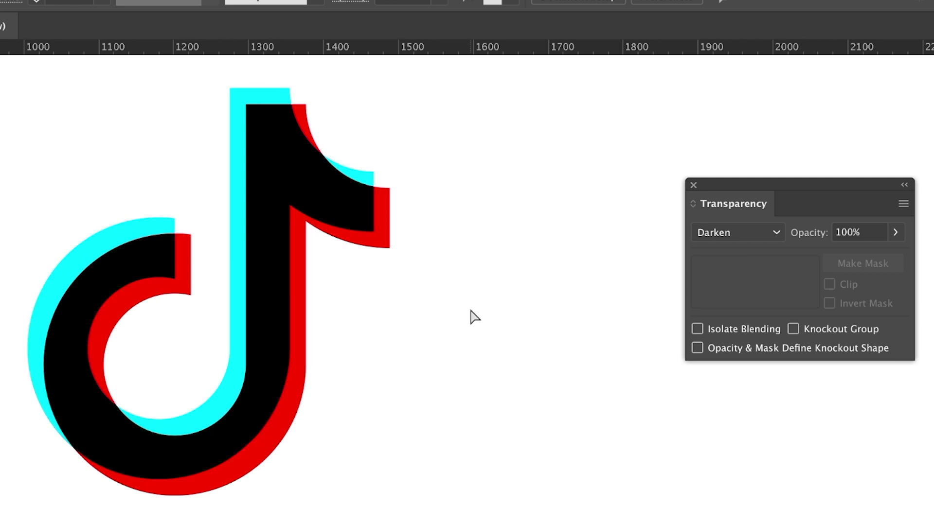
- Set the red mark's blending mode to Normal and leave nothing selected
key("super+minus")
left_click(395, 269)
left_click(723, 237)
left_click(728, 249)
left_click(572, 321)
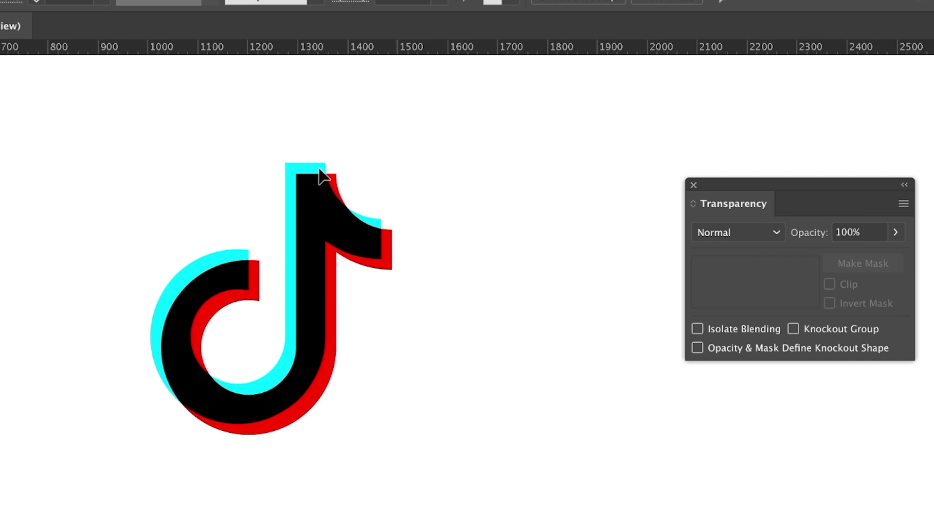
- Try moving the cyan copy up and away from the red mark, undo the move, and deselect it
left_click_drag(295, 172, 191, 145)
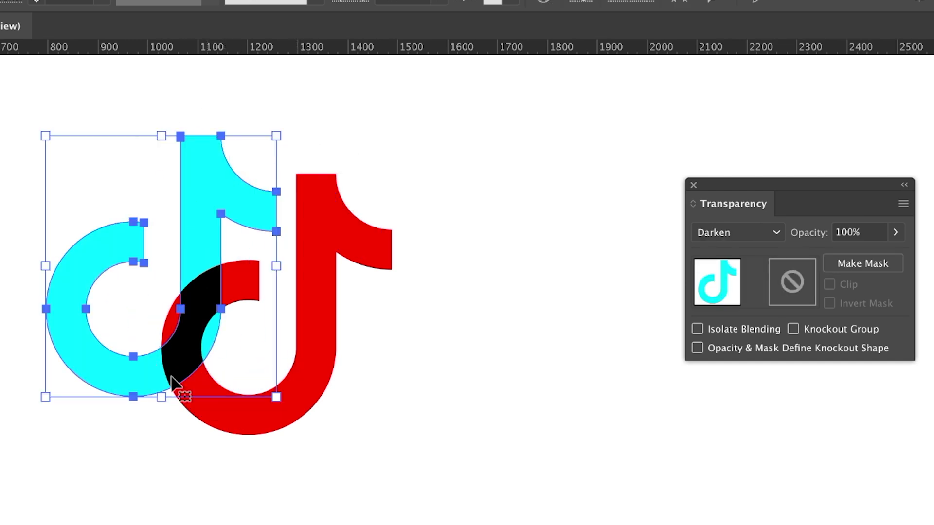
key("ctrl+z")
left_click(505, 390)
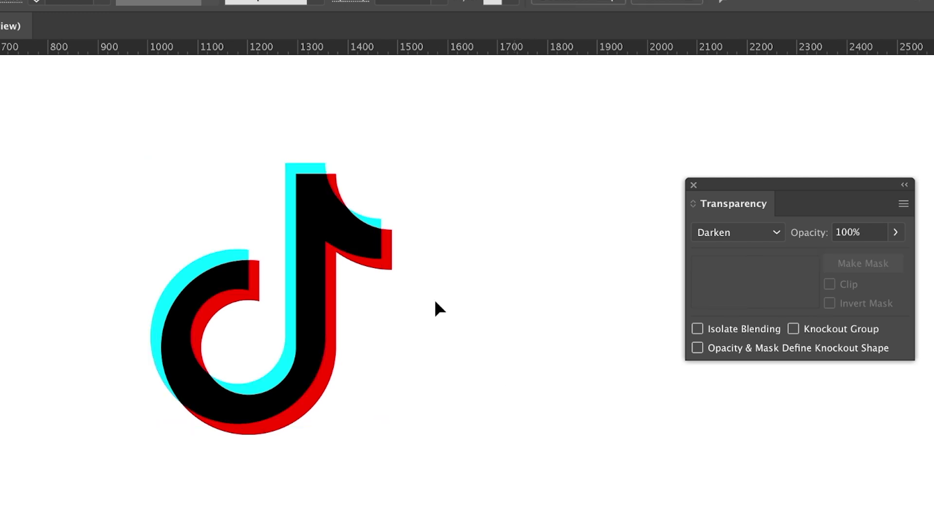
- Select the cyan copy and try other blending modes on it, including Color Dodge and Lighten
left_click(300, 193)
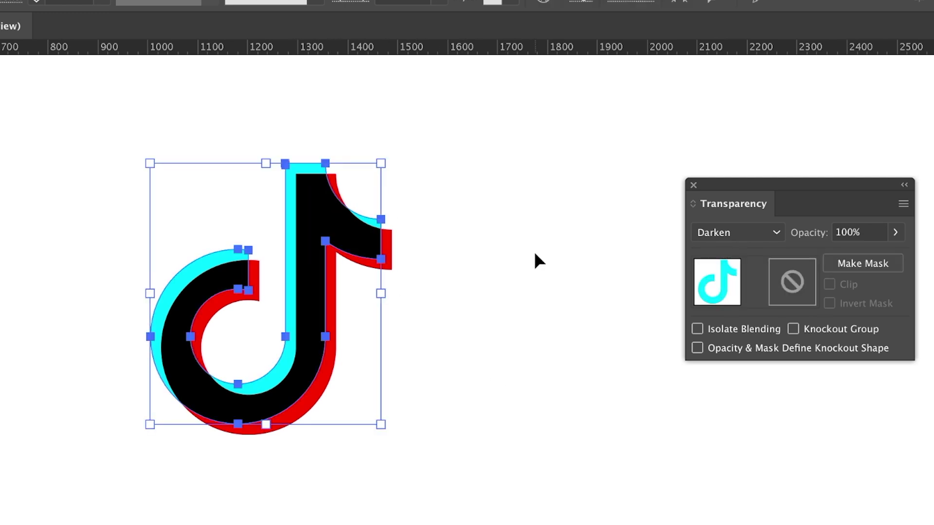
scroll(738, 234, "down", 5)
left_click(757, 246)
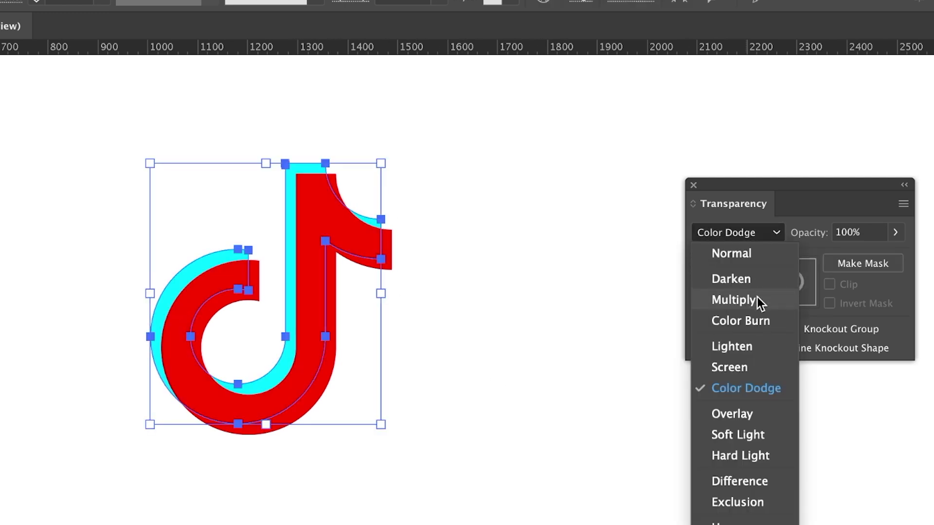
left_click(751, 346)
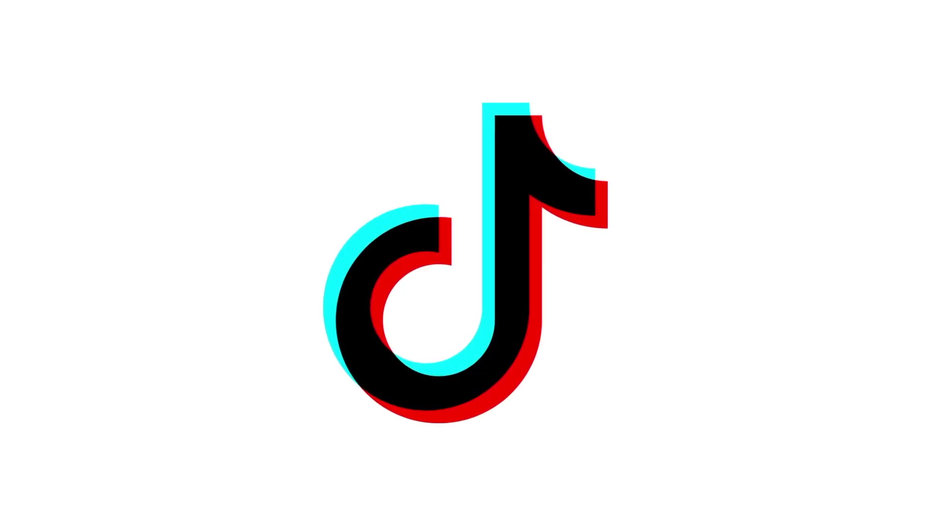